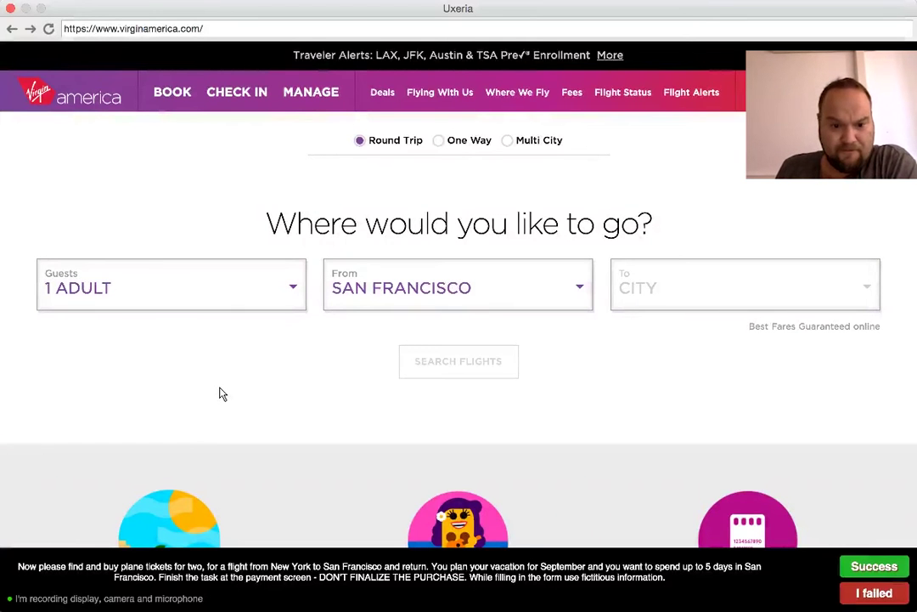
Raise the guest count from 1 to 2 adults, then open the departure city list.
left_click(288, 290)
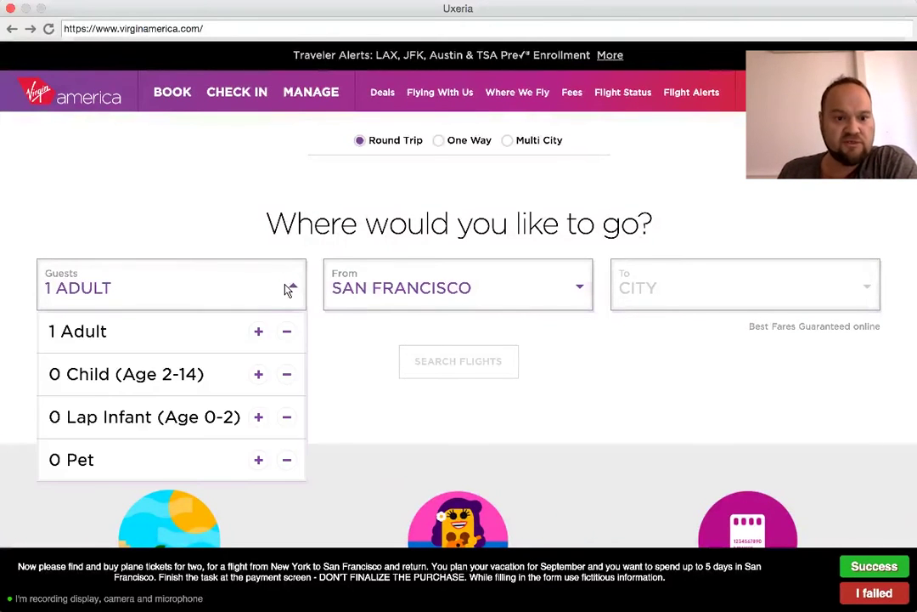
left_click(259, 332)
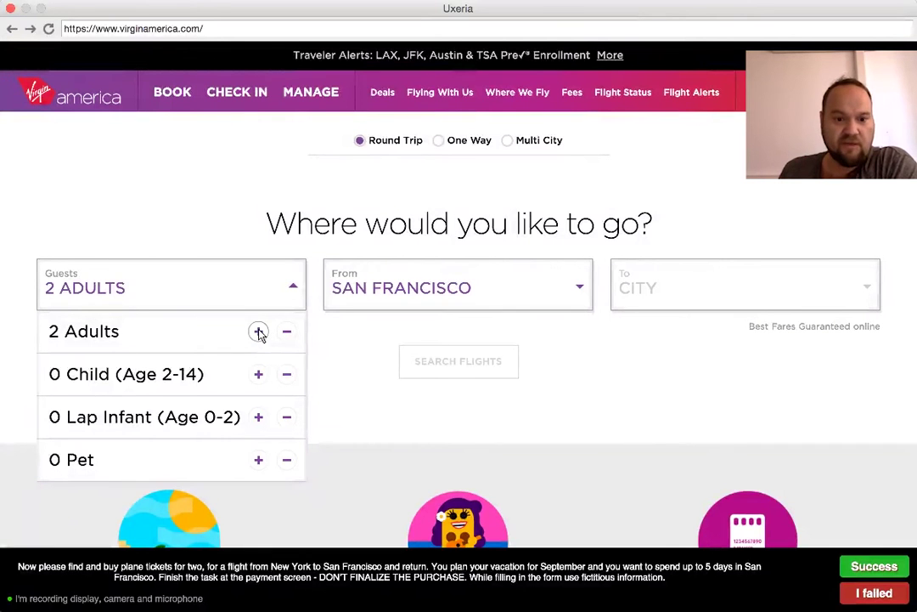
left_click(220, 192)
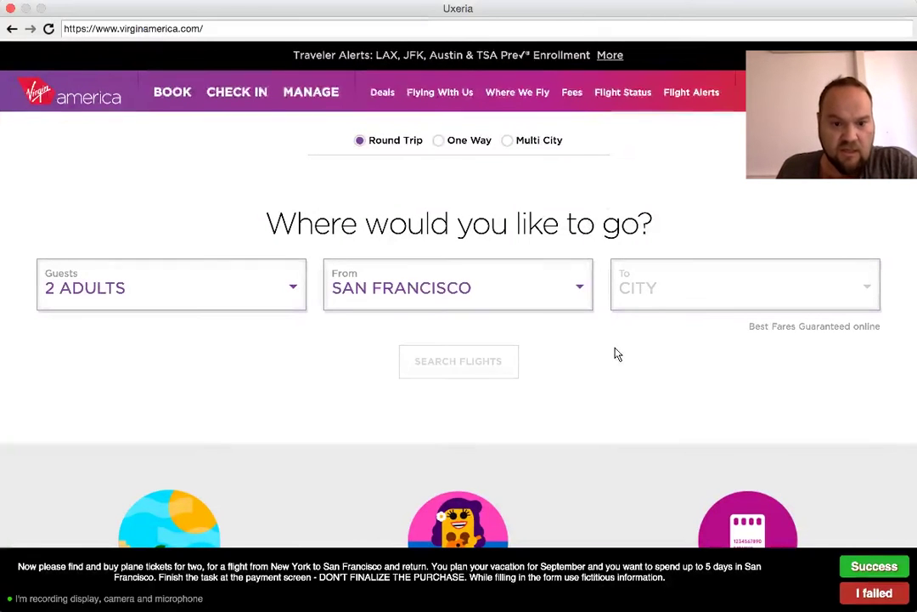
left_click(579, 290)
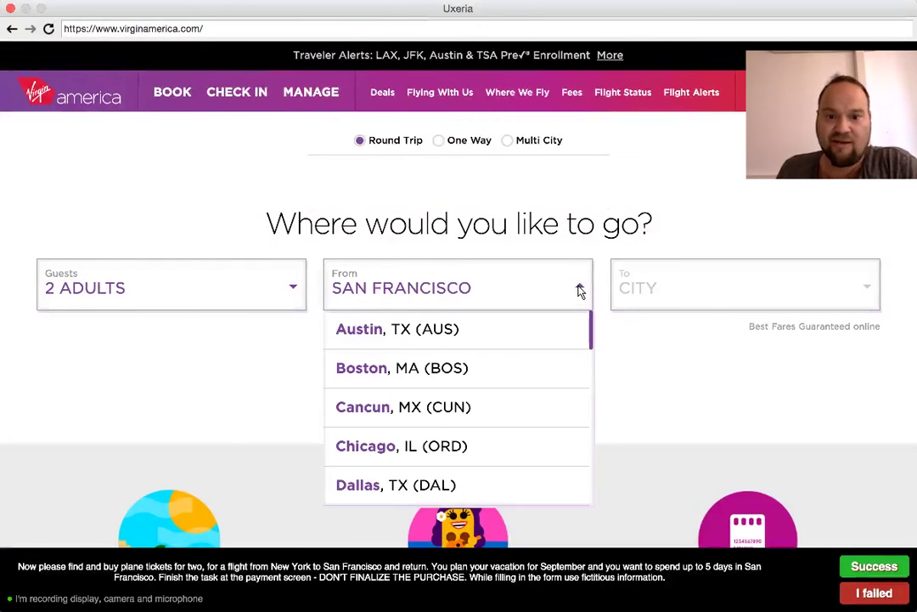
Choose New York City, NYC (NYC) as the departure city and open the destination list.
scroll(509, 409, "down", 3)
scroll(510, 421, "down", 6)
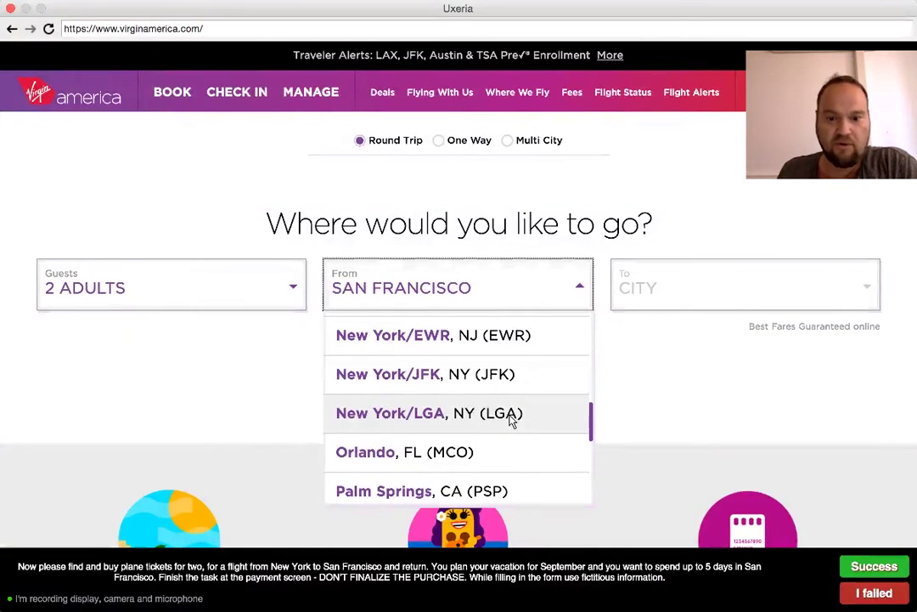
scroll(512, 419, "up", 2)
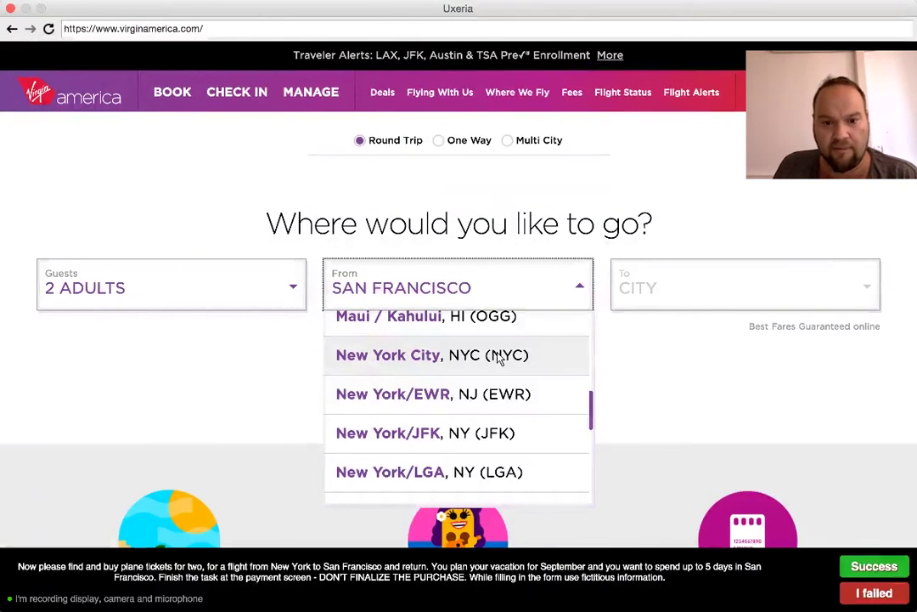
left_click(500, 357)
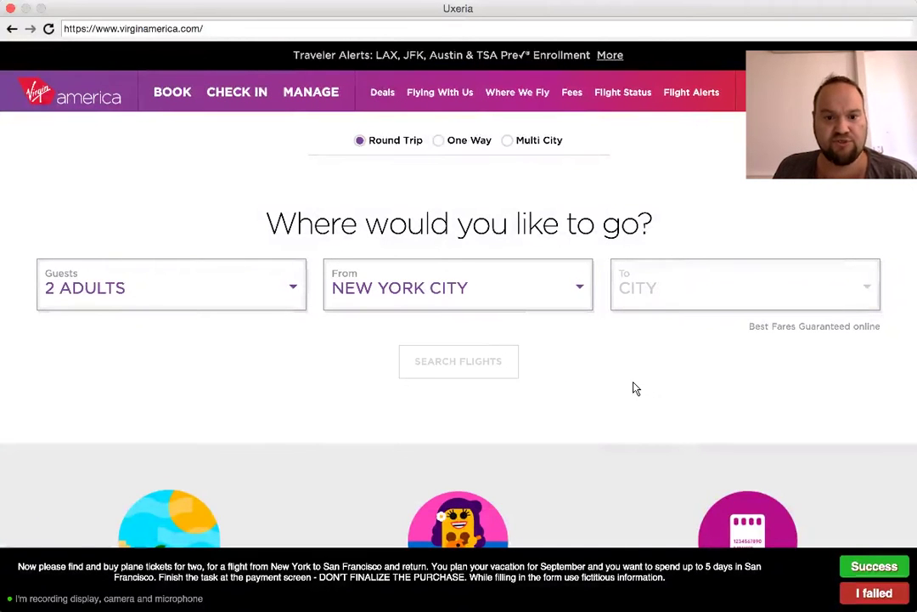
left_click(713, 301)
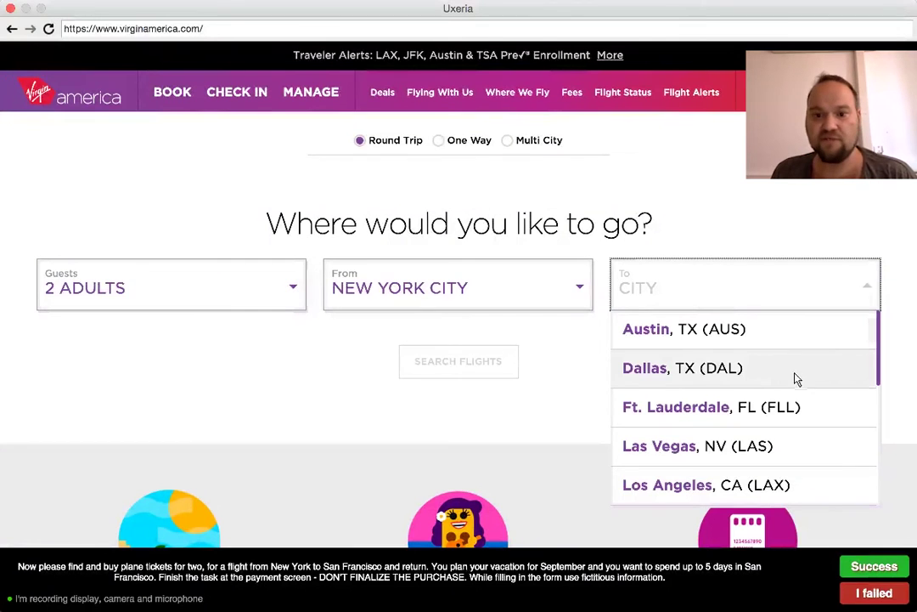
Pick San Francisco, CA (SFO) as the destination and search flights from NYC.
scroll(758, 386, "down", 1)
scroll(759, 388, "down", 2)
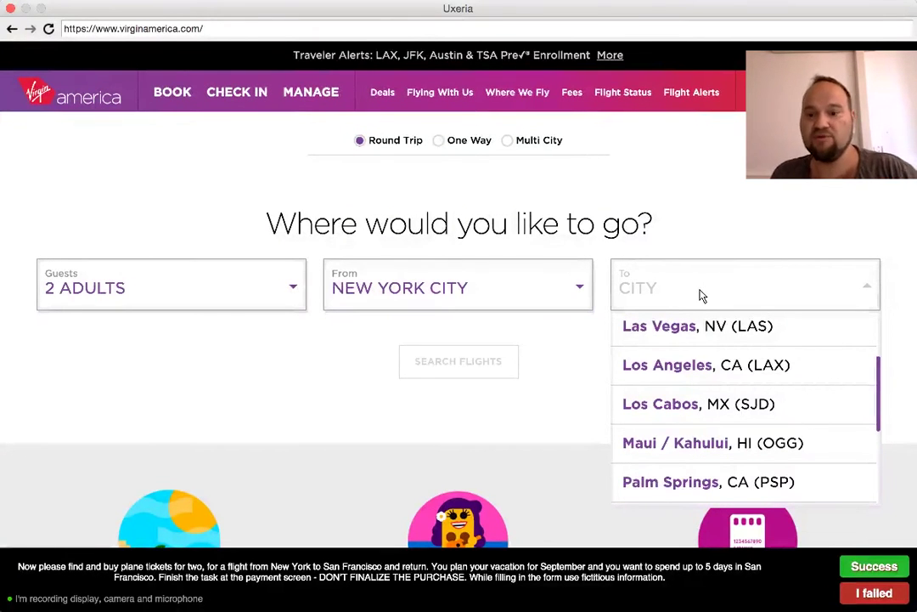
scroll(712, 368, "down", 5)
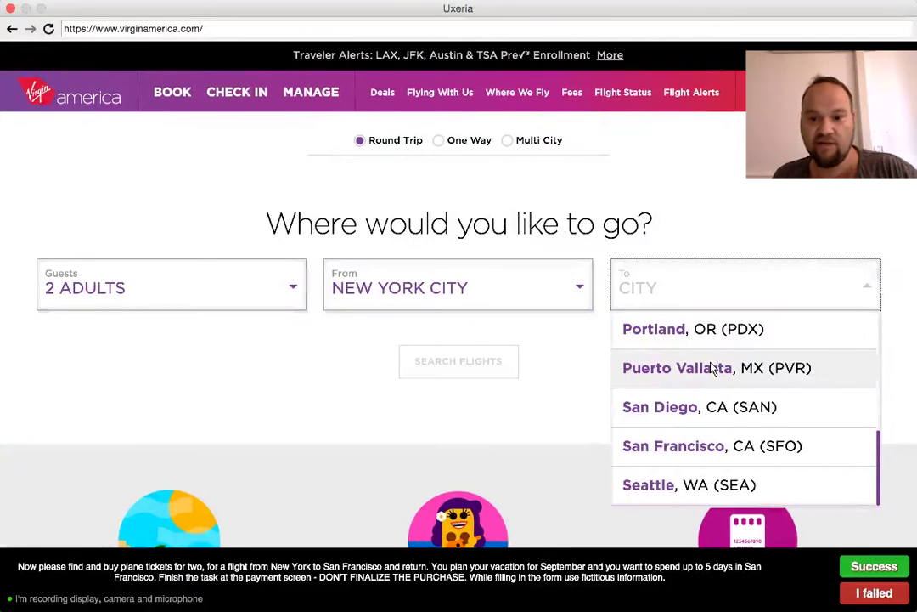
scroll(713, 369, "up", 1)
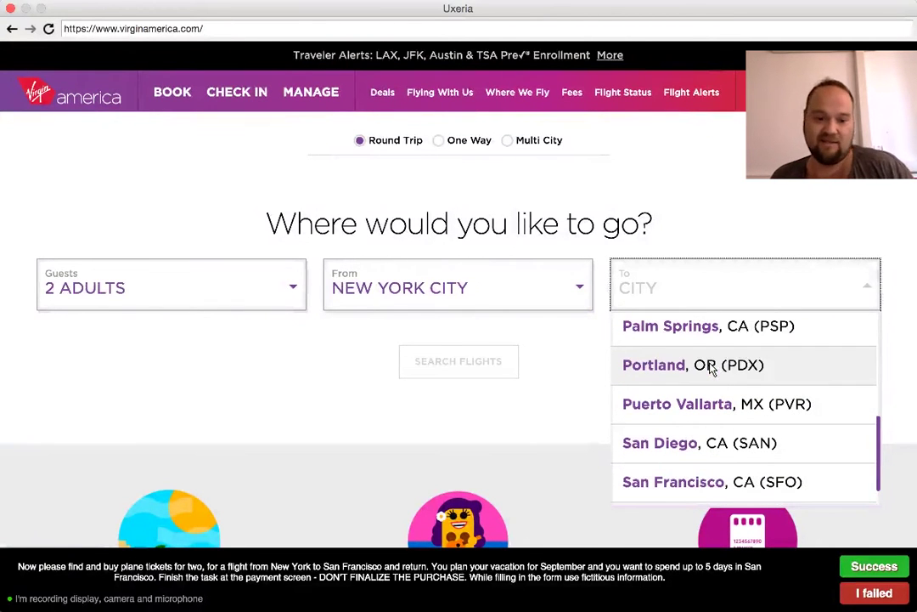
scroll(737, 440, "down", 1)
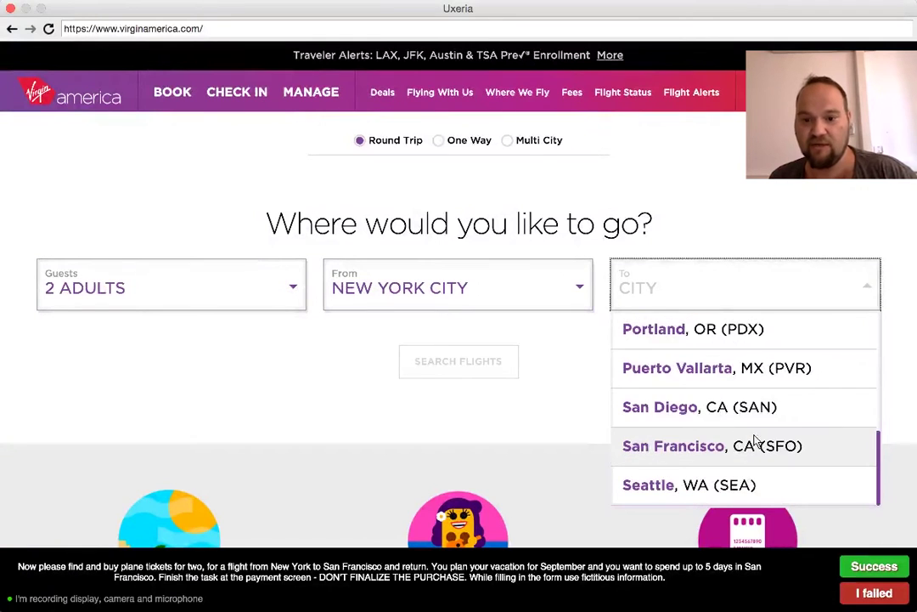
left_click(716, 454)
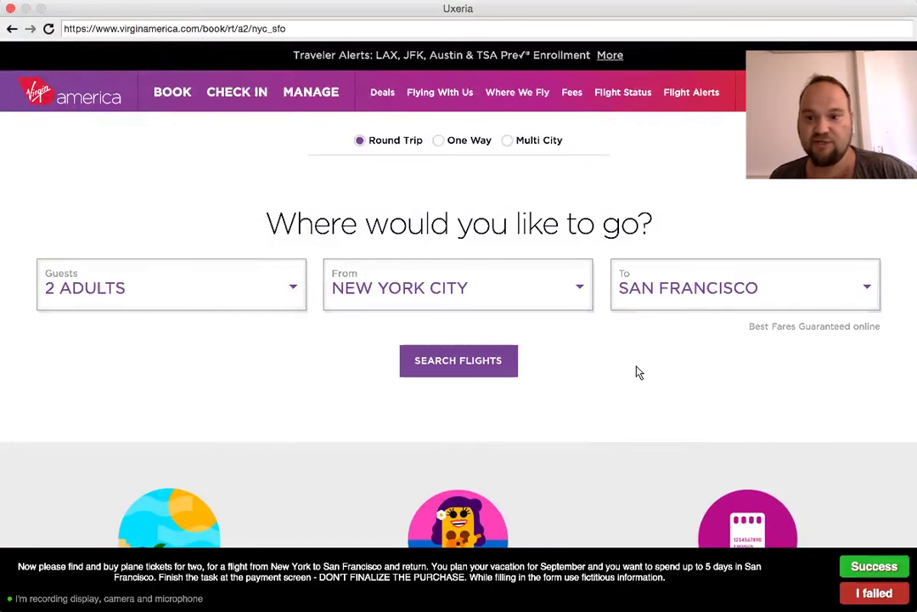
left_click(467, 361)
Scroll the fare calendar to September 2015, where most days show $189.
scroll(459, 365, "down", 10)
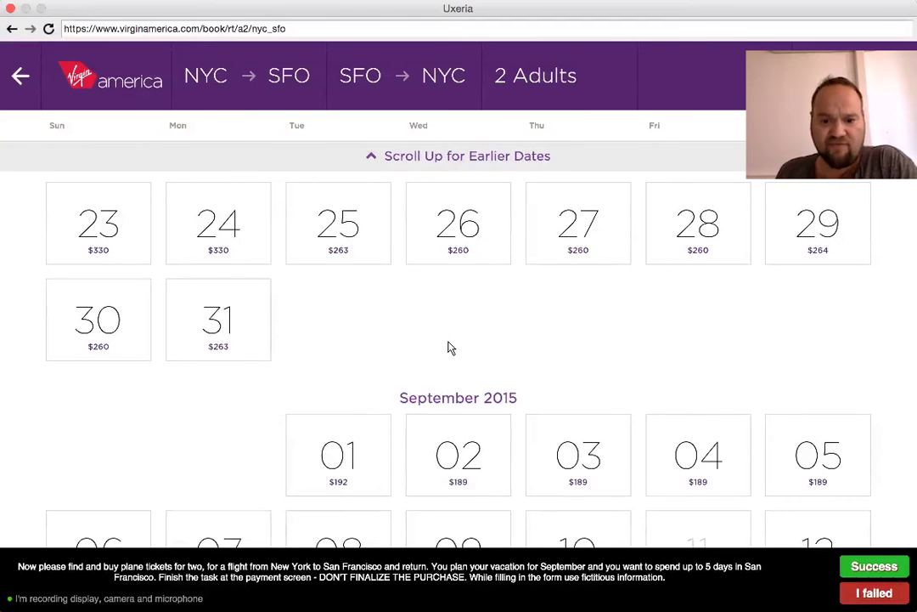
scroll(450, 348, "down", 2)
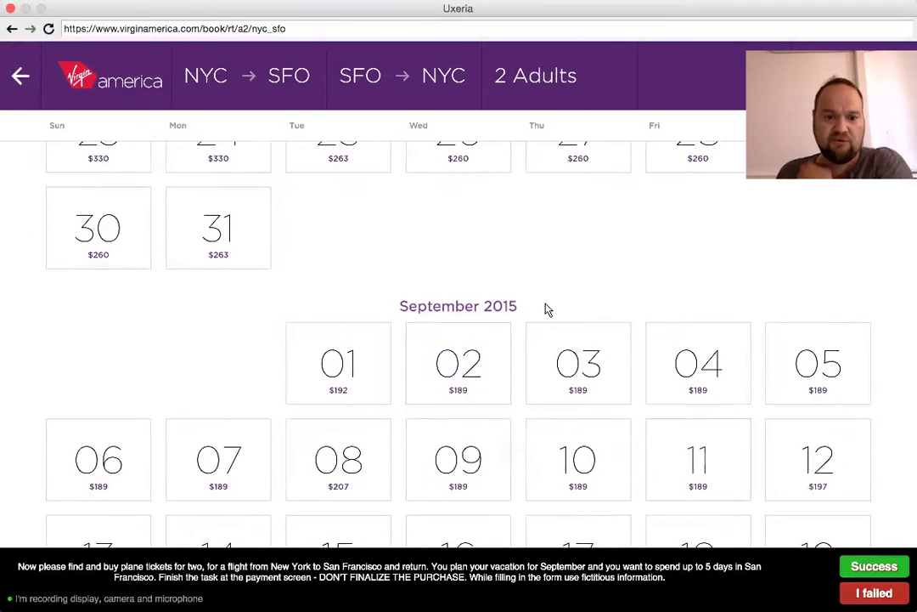
scroll(548, 307, "down", 2)
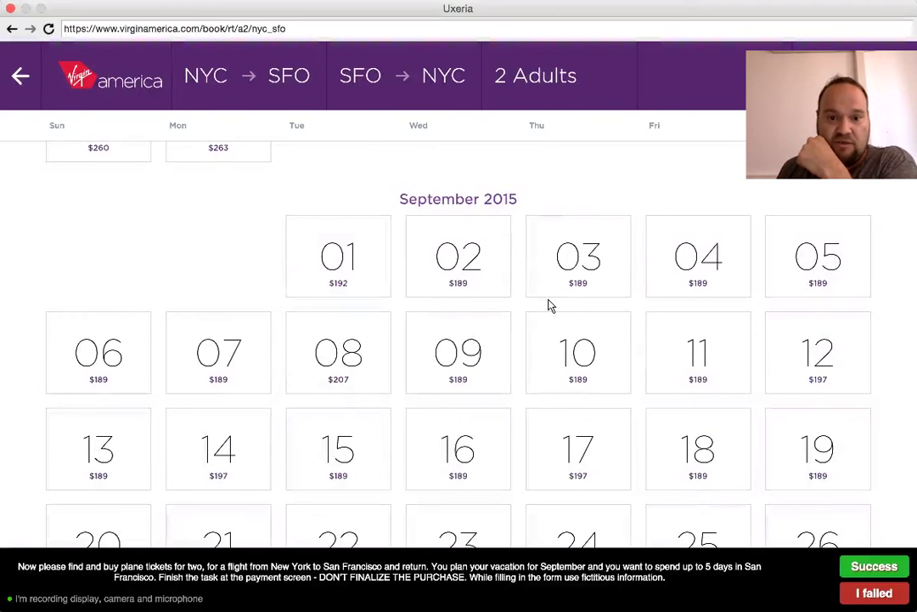
scroll(207, 243, "down", 1)
scroll(206, 243, "down", 1)
scroll(207, 243, "down", 1)
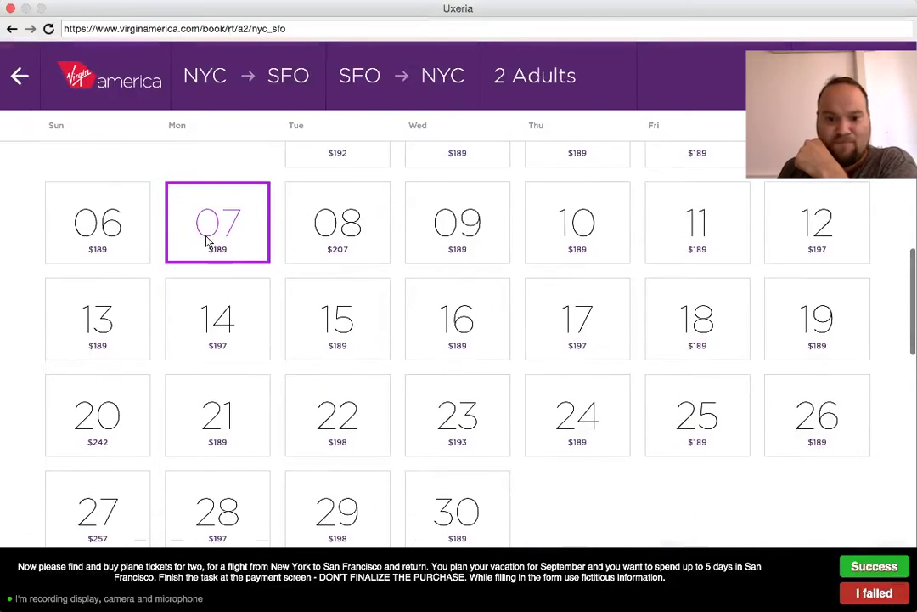
scroll(205, 240, "up", 4)
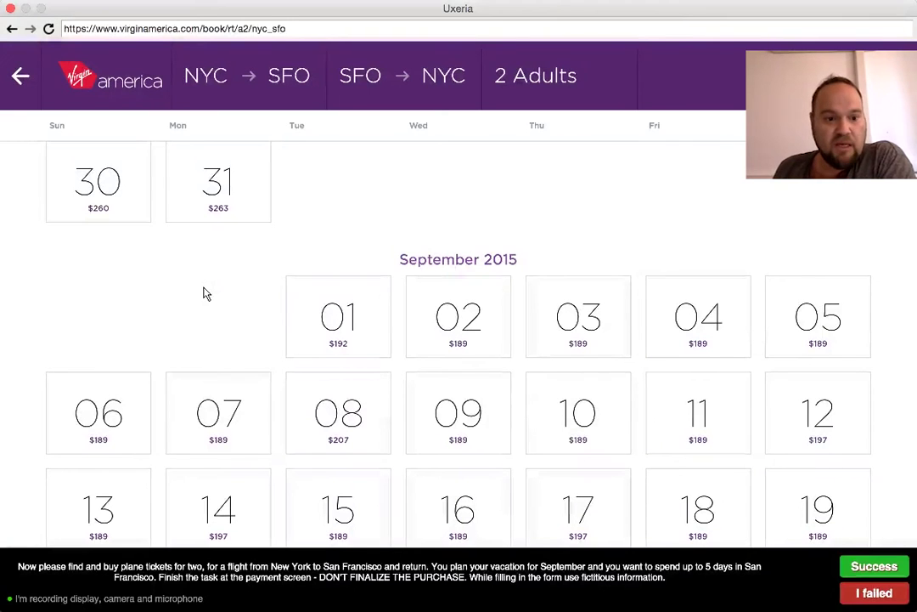
Select September 06 as the departure date and September 10 as the return date.
left_click(96, 406)
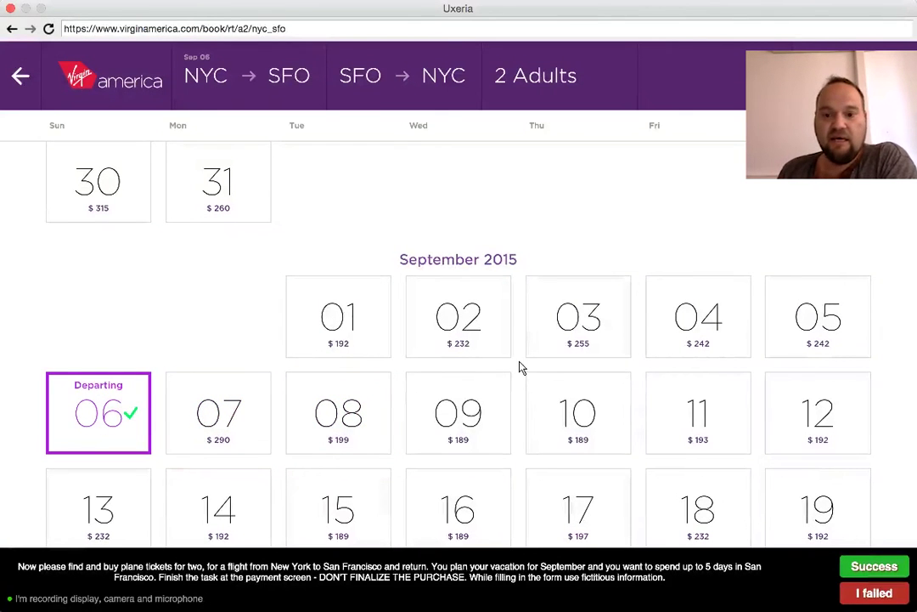
left_click(81, 410)
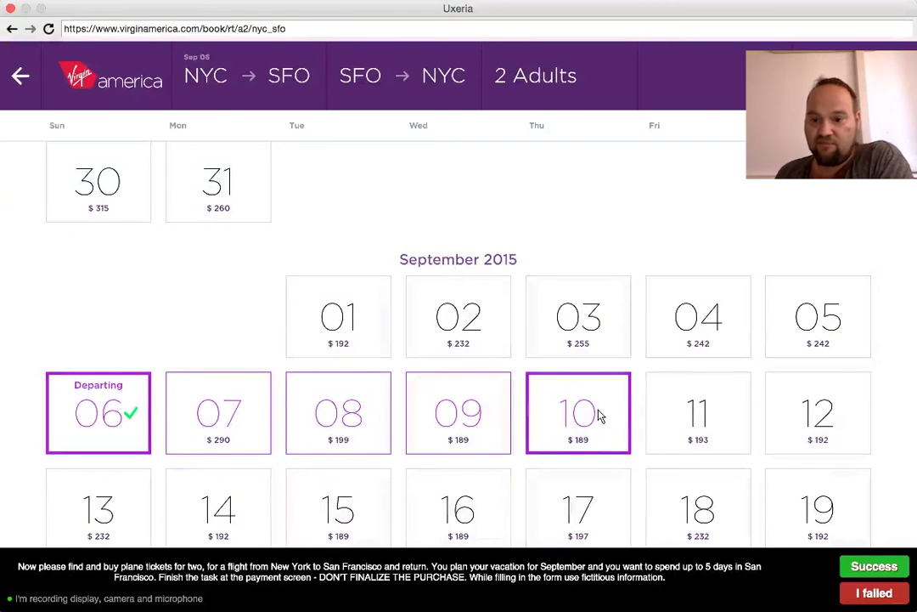
left_click(600, 416)
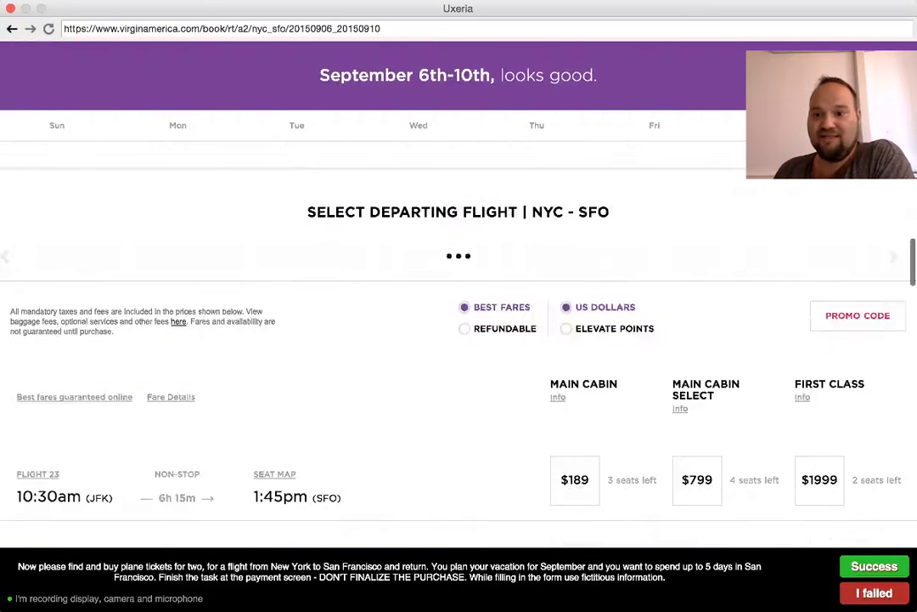
scroll(748, 279, "up", 10)
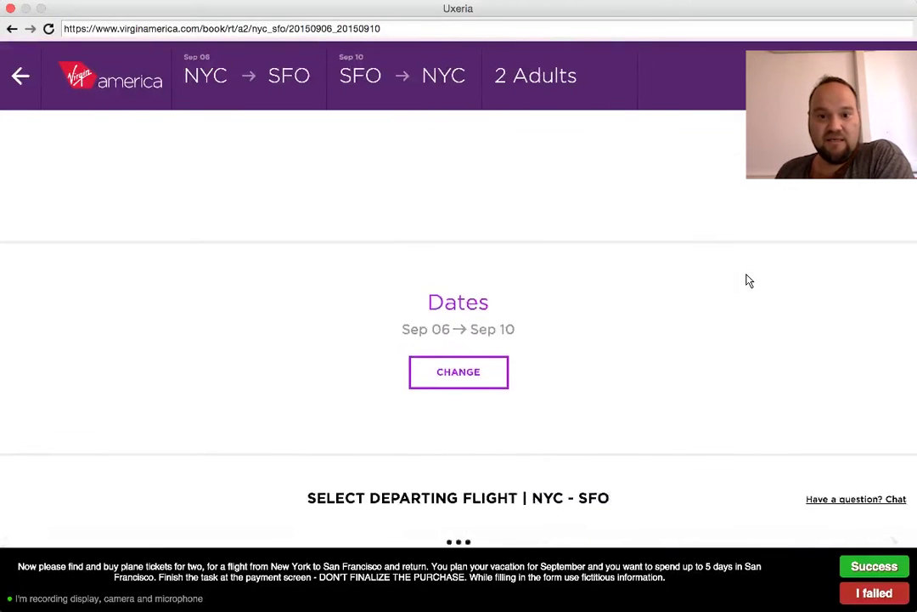
scroll(748, 280, "down", 3)
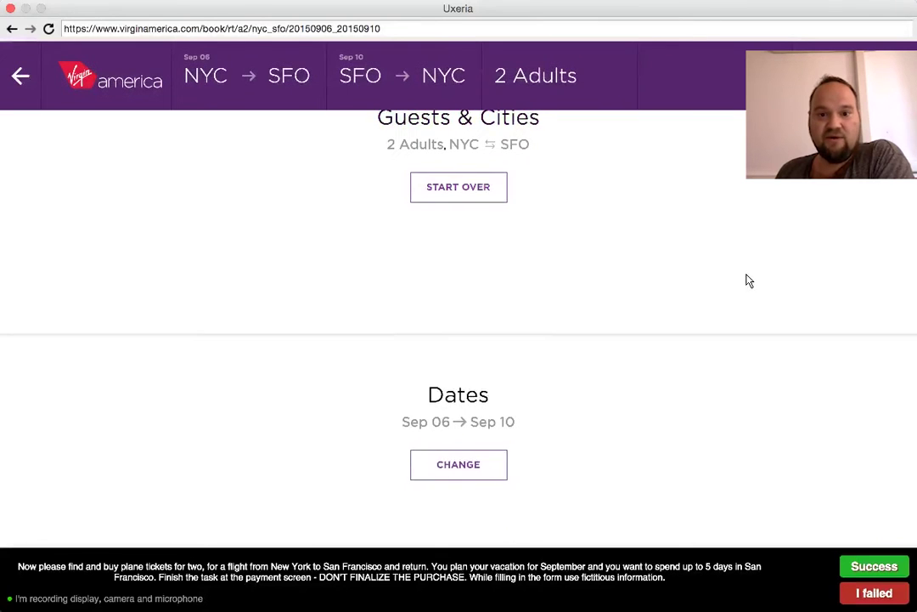
scroll(747, 280, "up", 2)
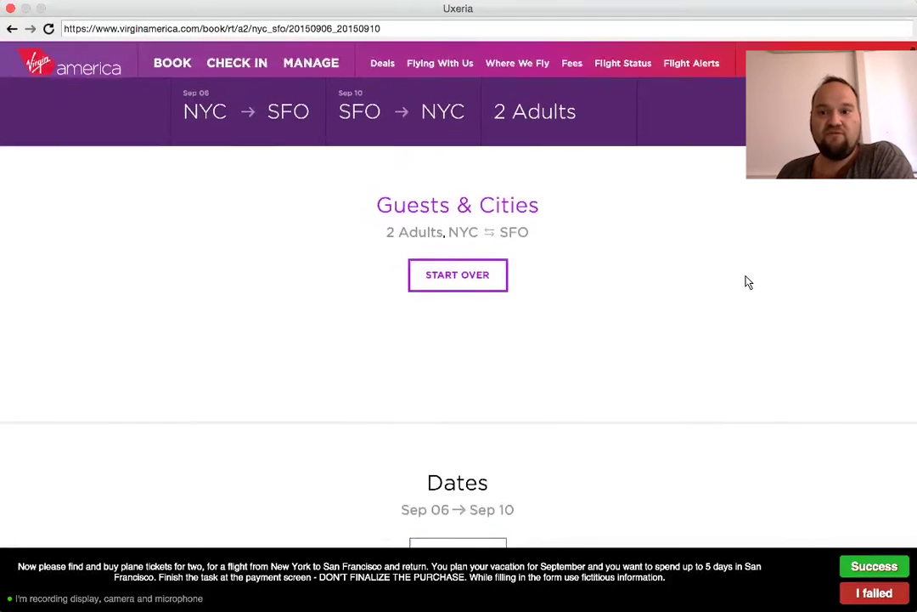
scroll(747, 282, "down", 5)
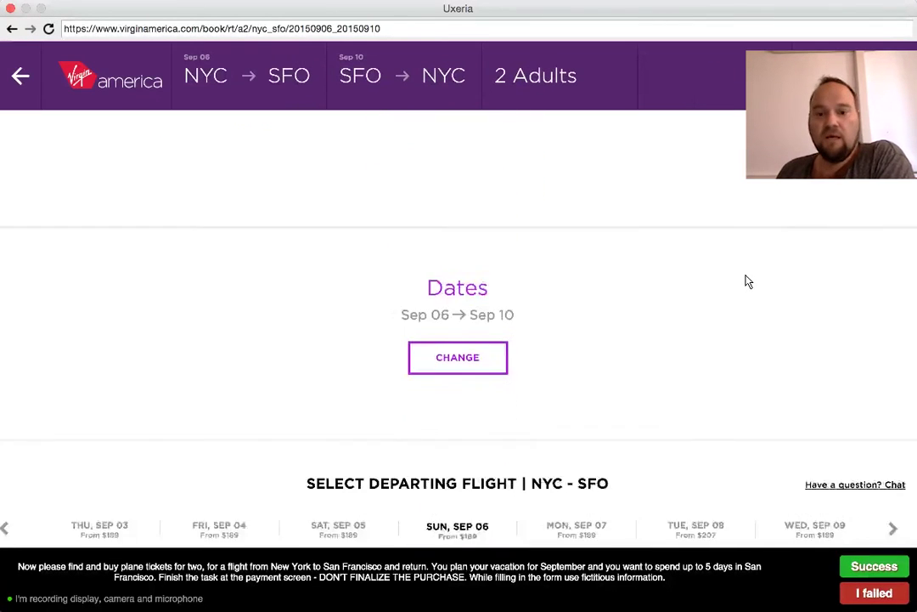
scroll(747, 280, "down", 4)
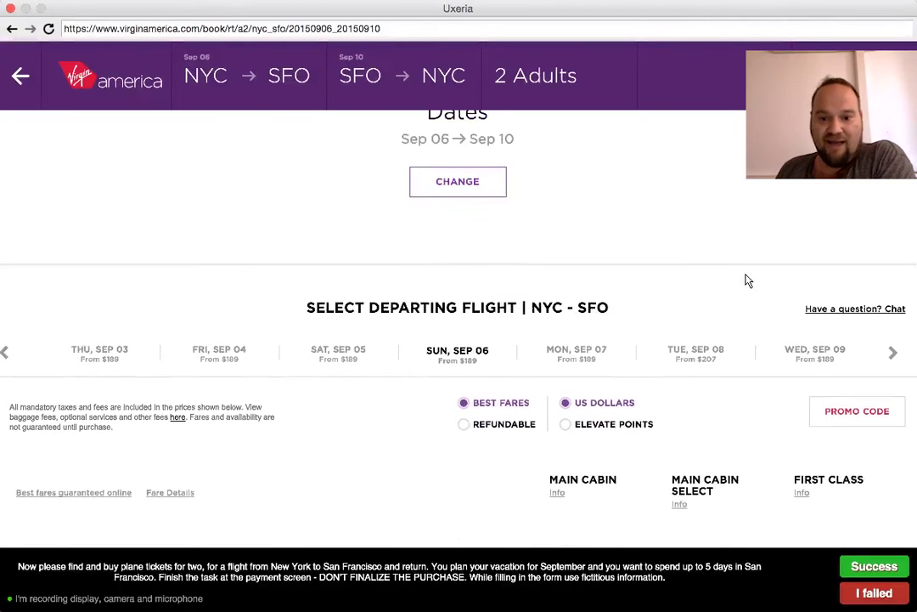
scroll(748, 280, "down", 2)
scroll(747, 280, "down", 2)
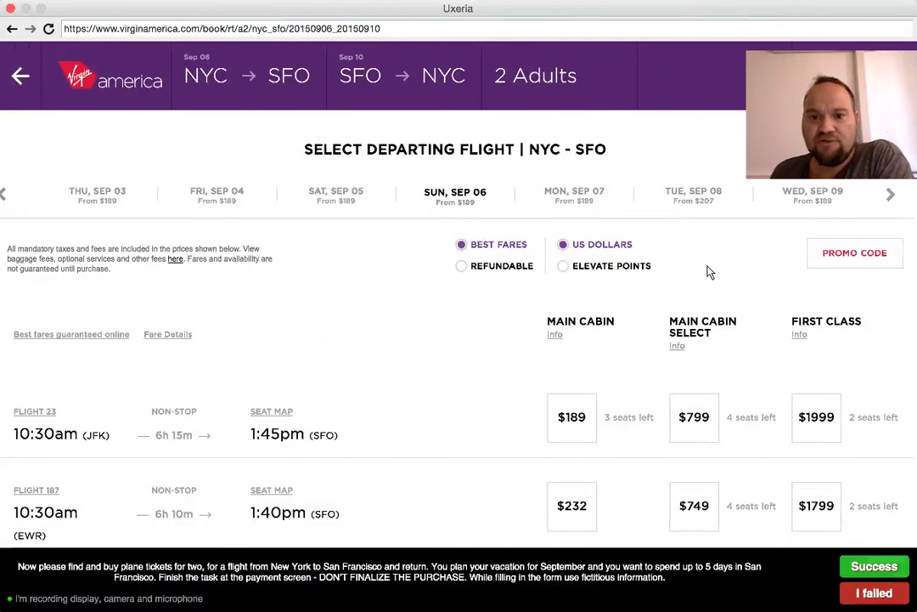
left_click(574, 428)
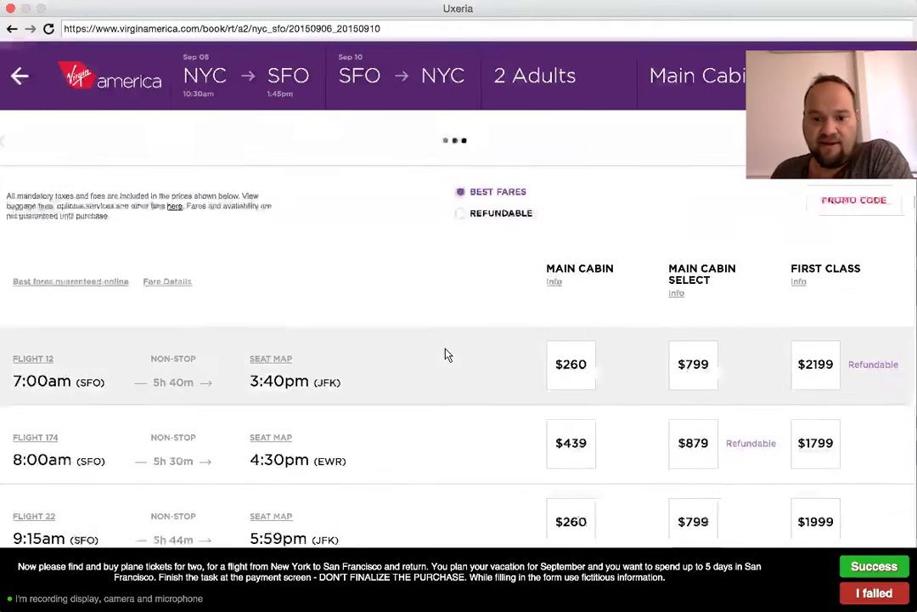
Take the $189 Main Cabin fare on the 3:10pm Flight 26 return.
scroll(448, 355, "down", 2)
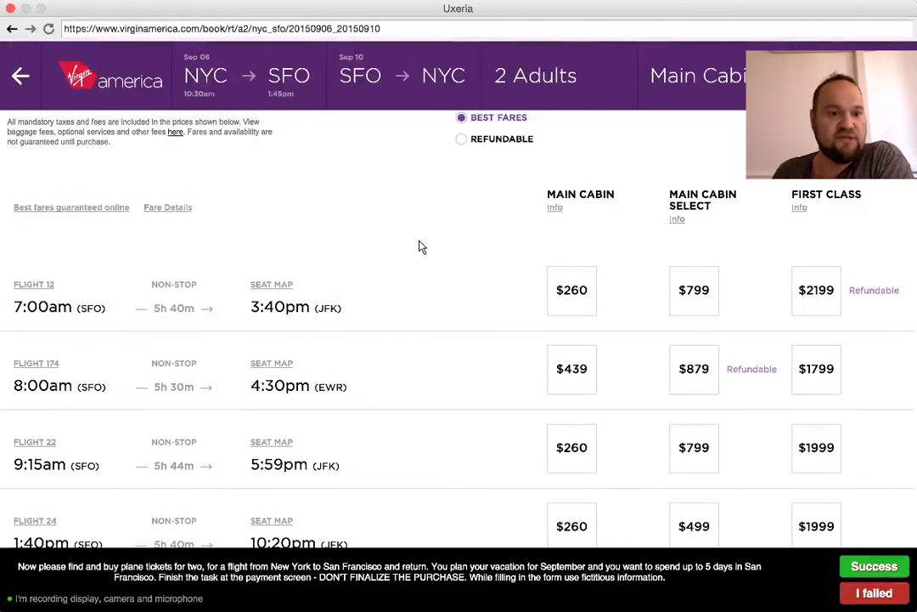
scroll(421, 246, "down", 1)
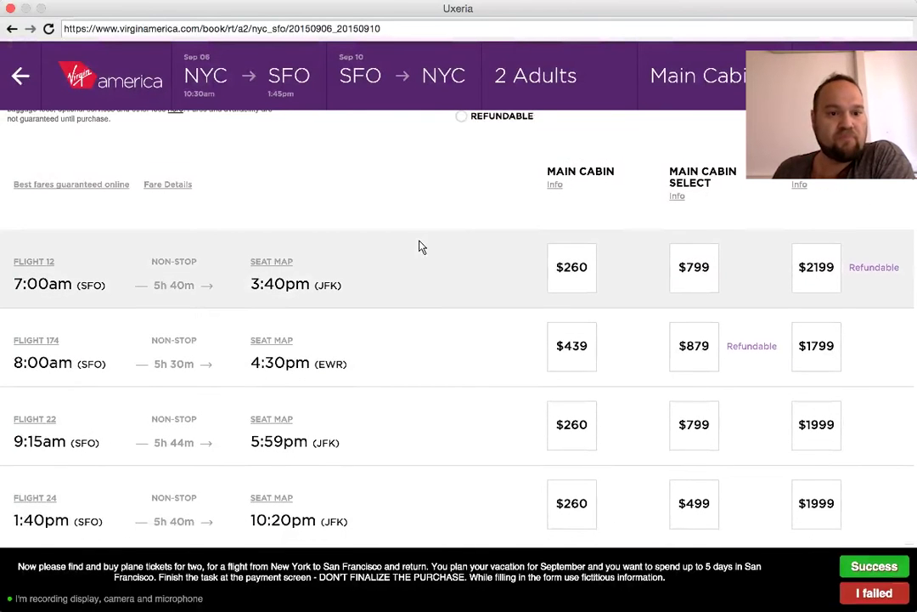
scroll(419, 246, "down", 2)
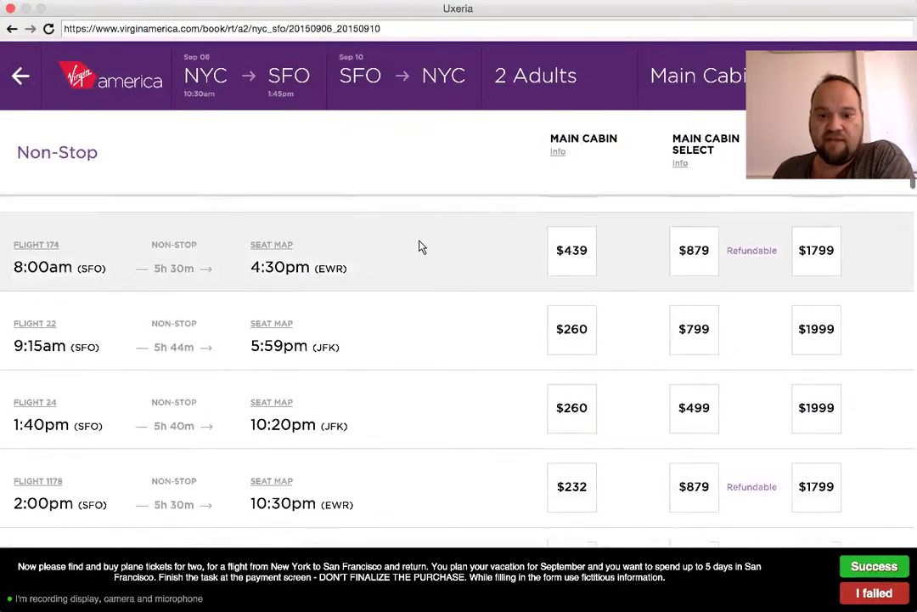
scroll(420, 247, "down", 3)
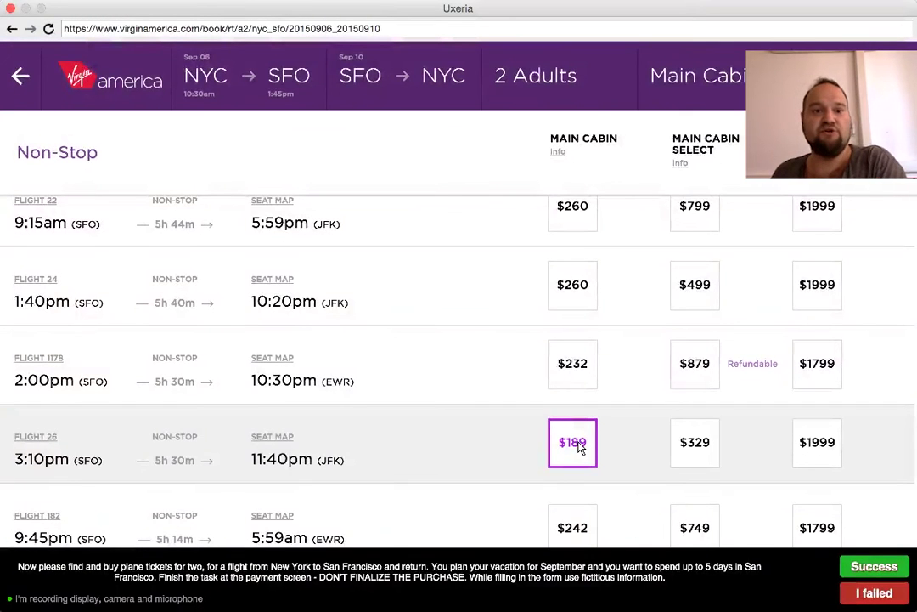
left_click(573, 443)
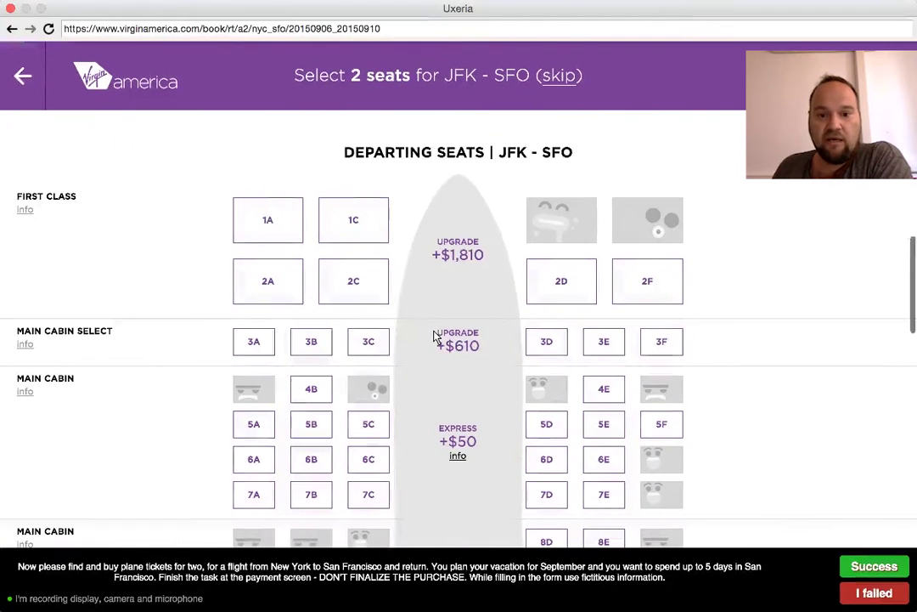
Browse the departing seat map and select Main Cabin Express seat 7D.
scroll(435, 337, "down", 1)
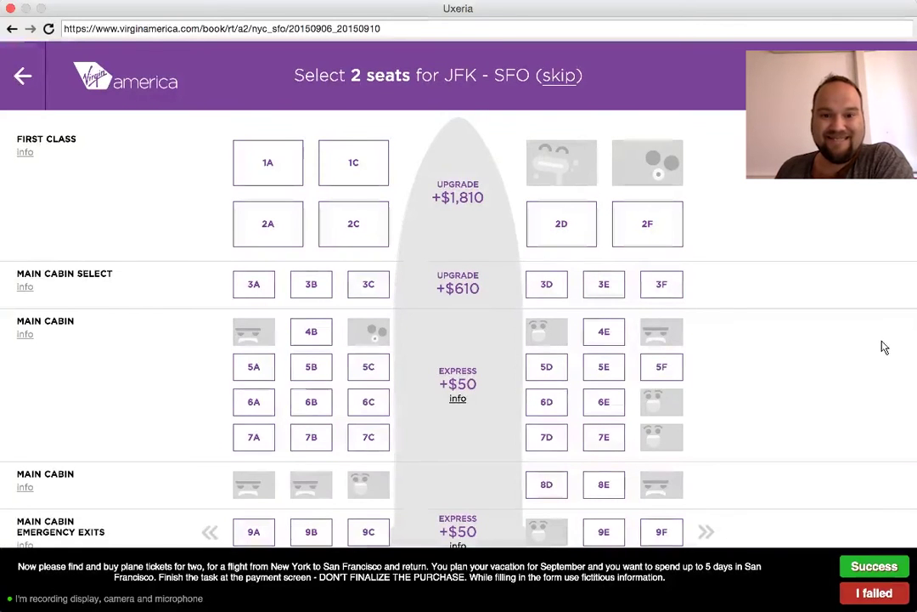
scroll(845, 349, "down", 1)
scroll(845, 349, "down", 2)
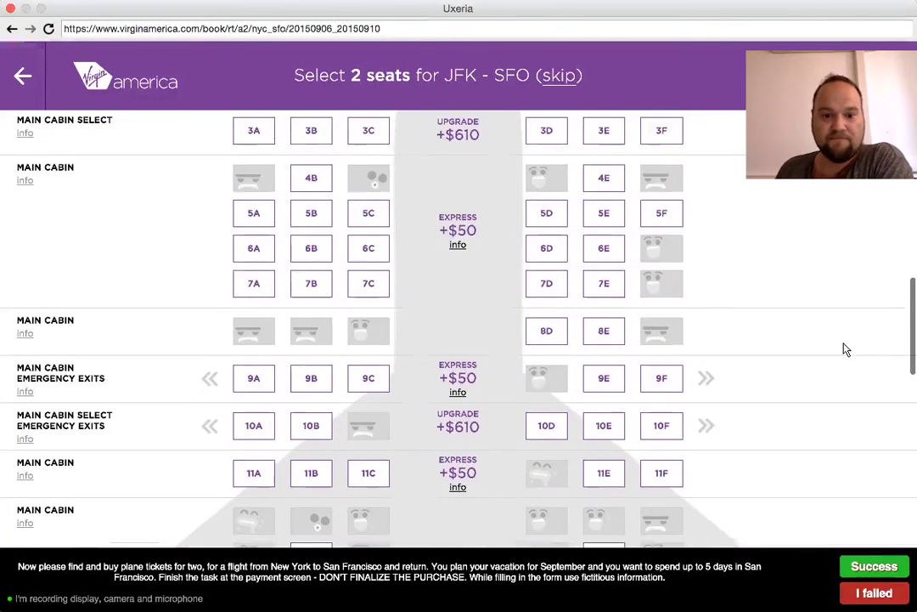
scroll(843, 348, "up", 4)
scroll(843, 350, "up", 3)
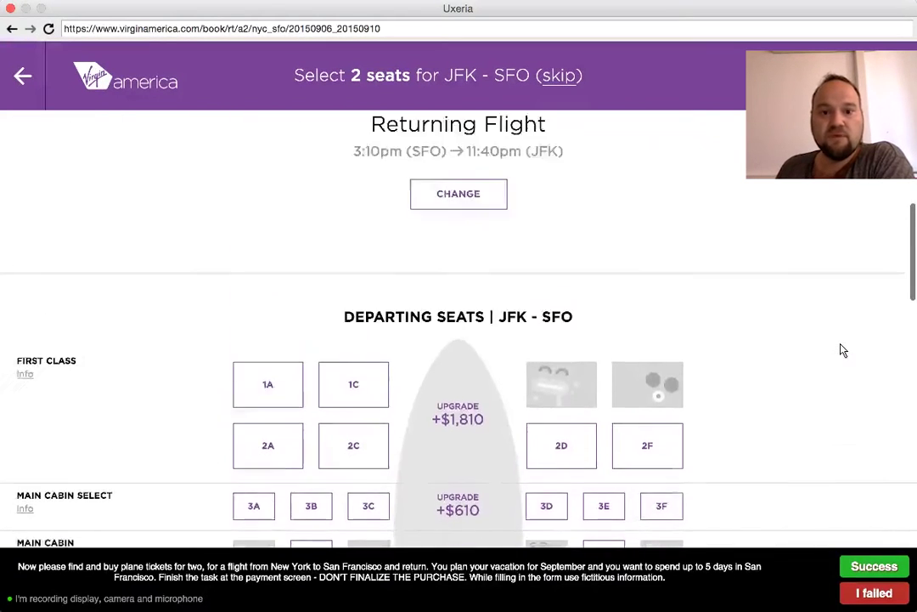
scroll(843, 350, "down", 6)
scroll(844, 350, "down", 10)
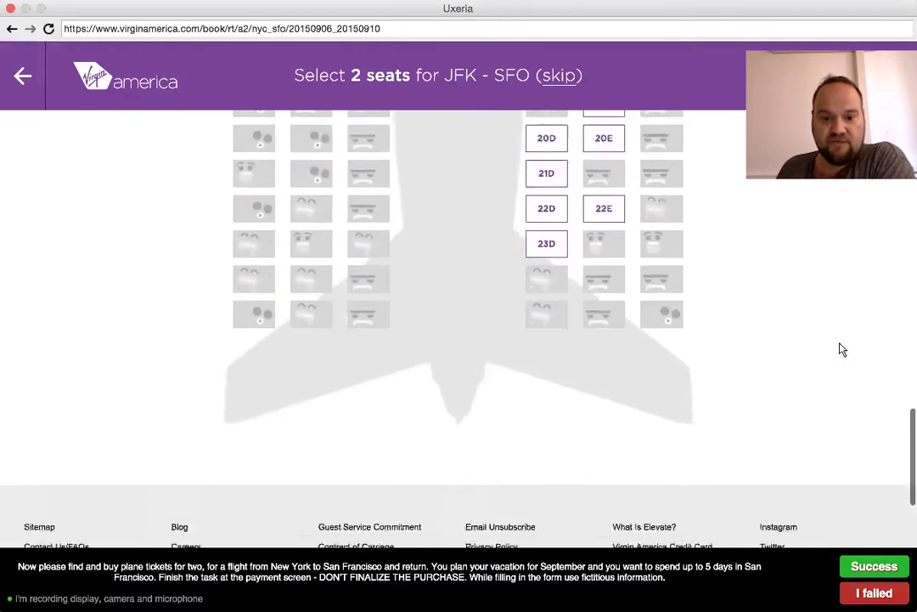
scroll(841, 349, "up", 11)
scroll(841, 349, "up", 4)
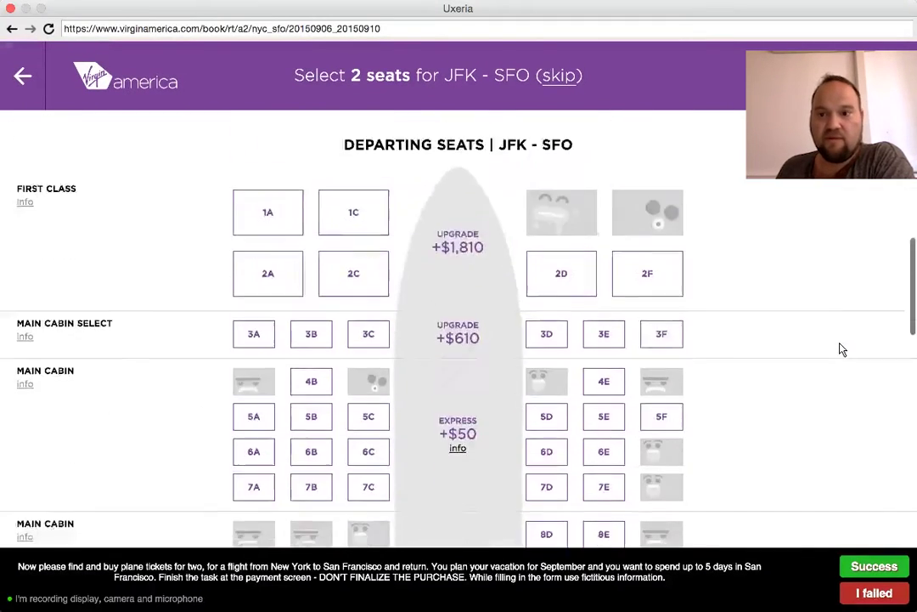
scroll(842, 350, "up", 5)
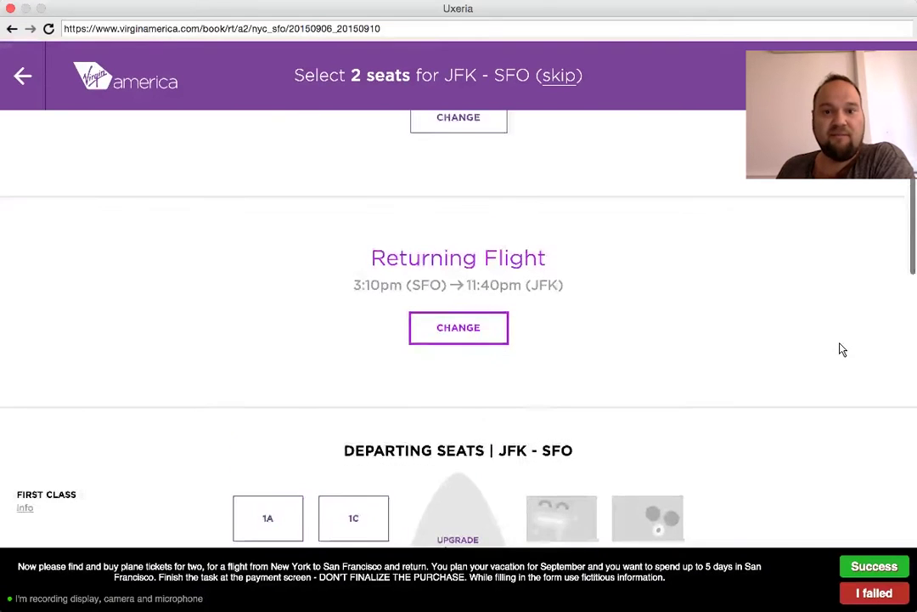
scroll(842, 349, "up", 3)
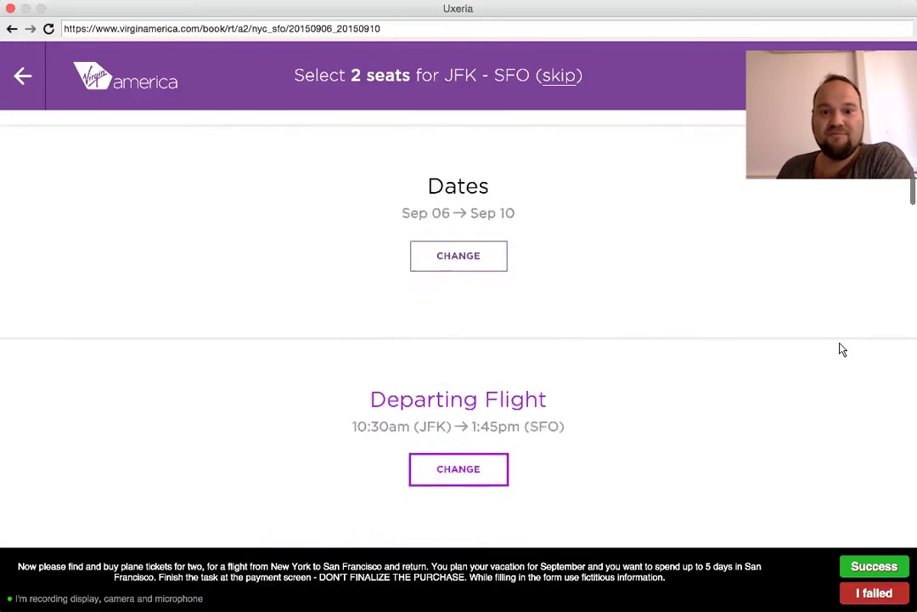
scroll(842, 349, "down", 3)
scroll(842, 349, "down", 5)
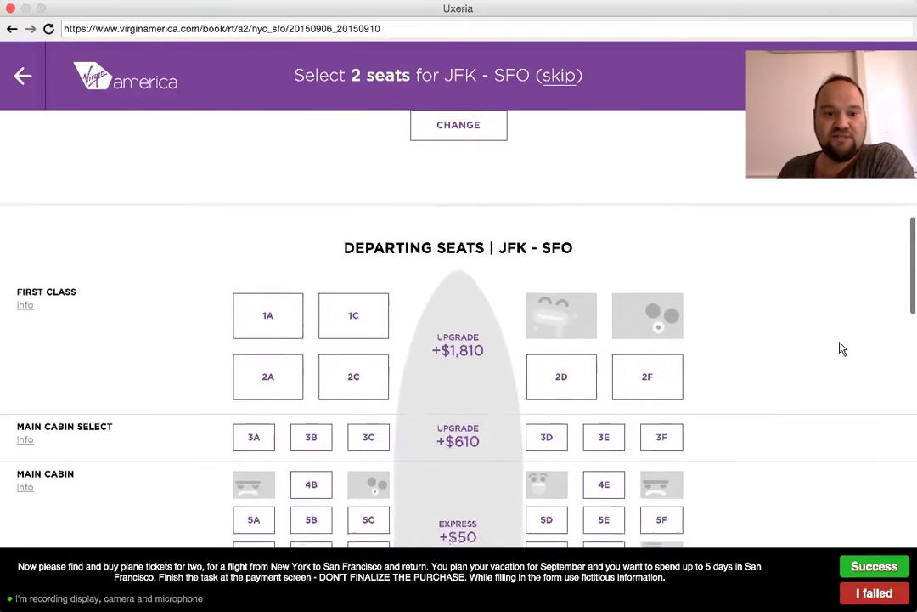
scroll(842, 347, "down", 2)
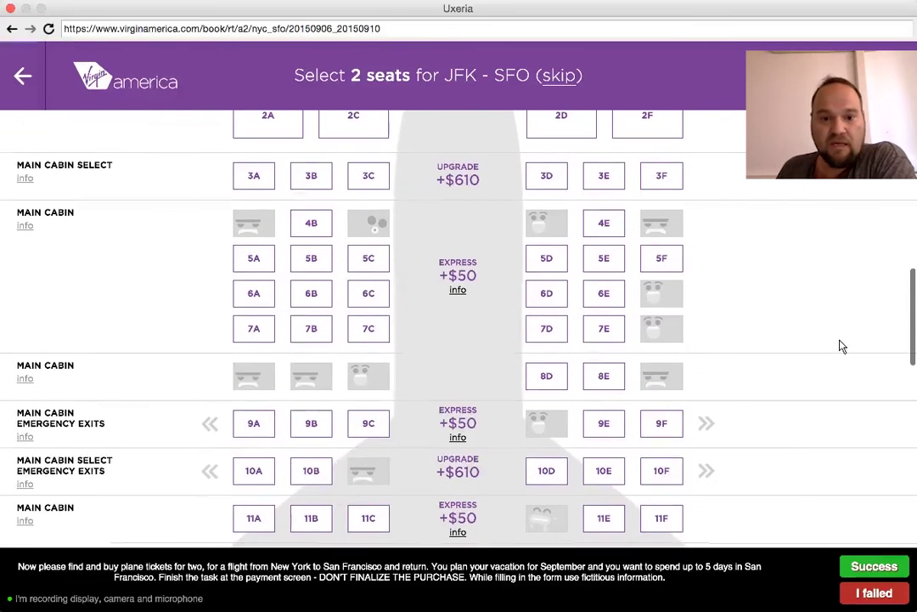
scroll(841, 347, "down", 1)
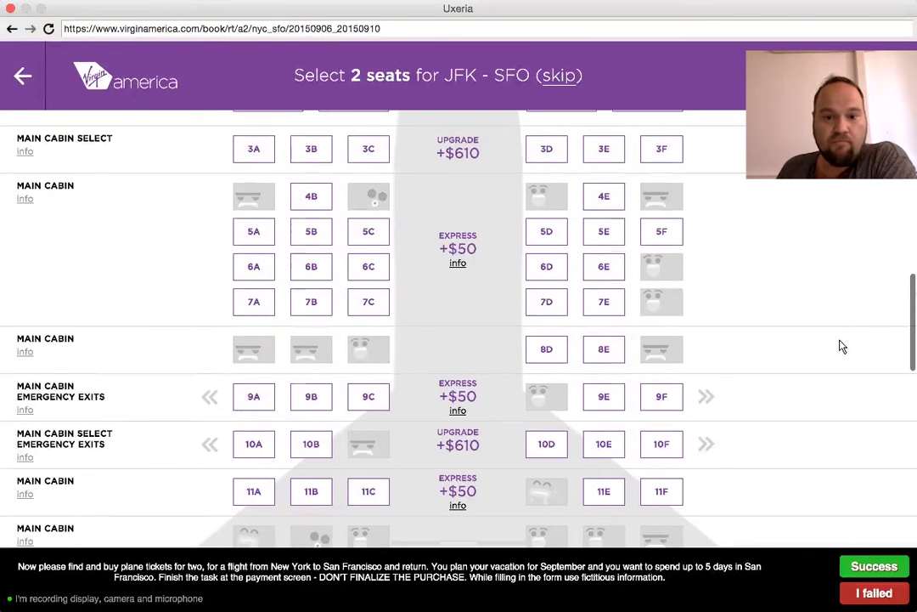
left_click(548, 303)
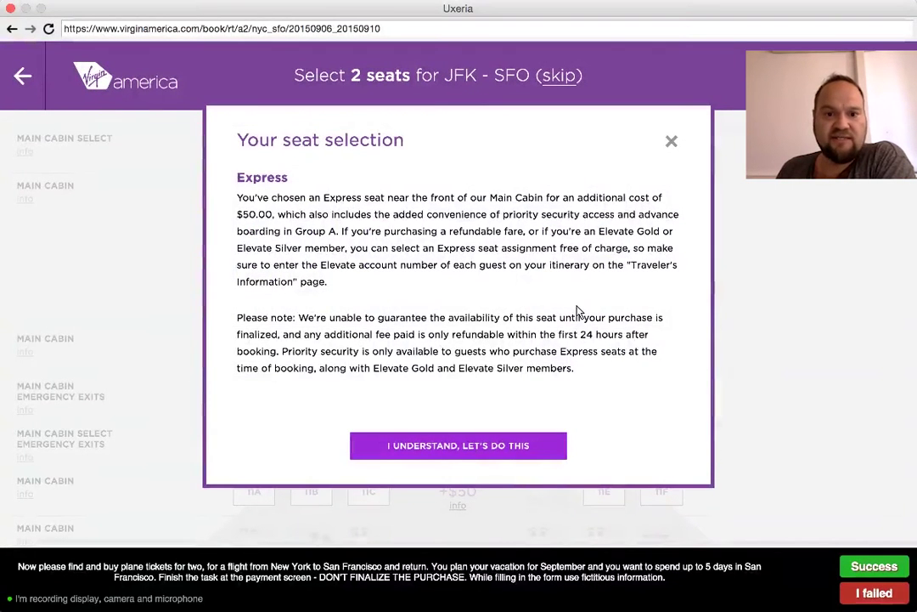
Accept the $50 Express seat terms and add seat 7E beside 7D.
left_click(532, 445)
left_click(604, 301)
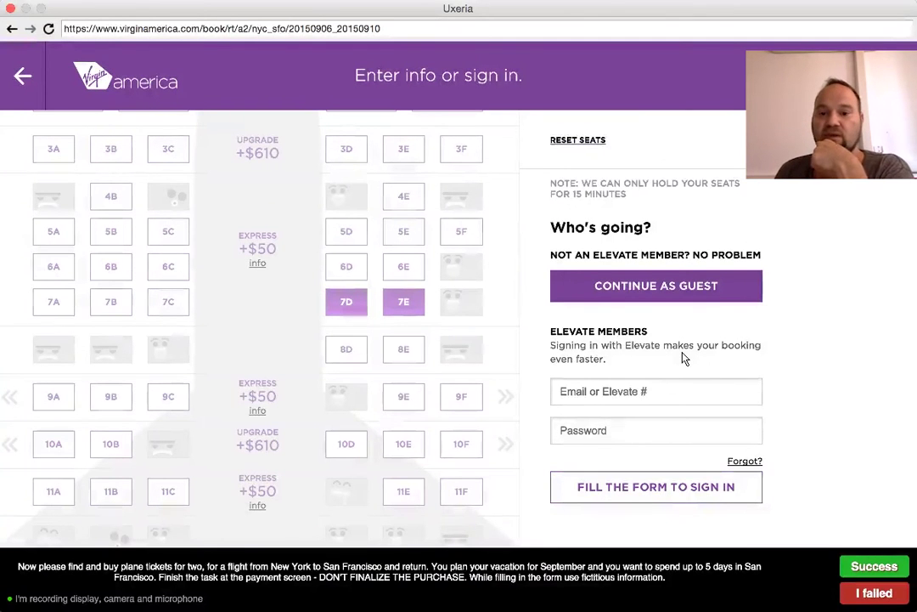
scroll(692, 337, "down", 1)
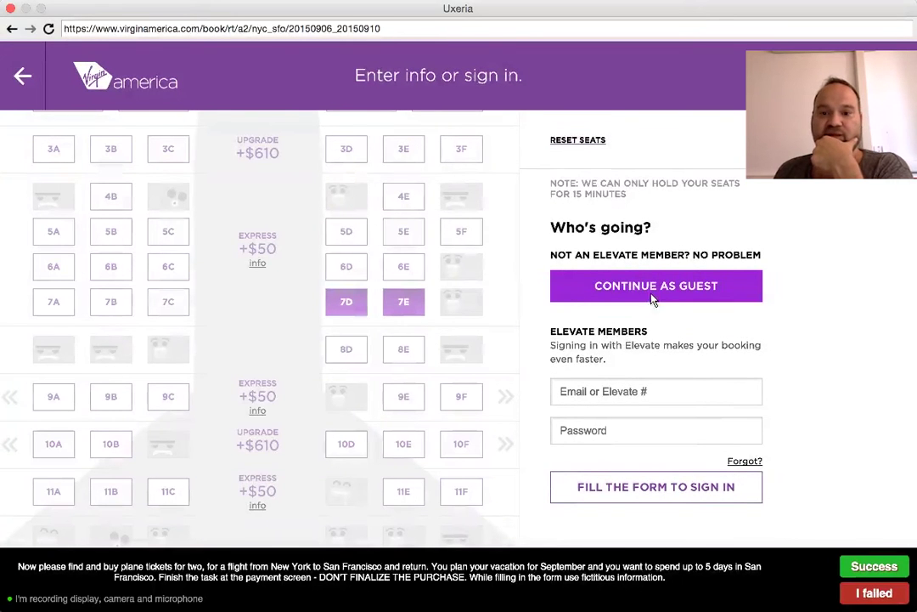
Continue as a guest and place the cursor in the First Name field for seat 7D.
left_click(682, 296)
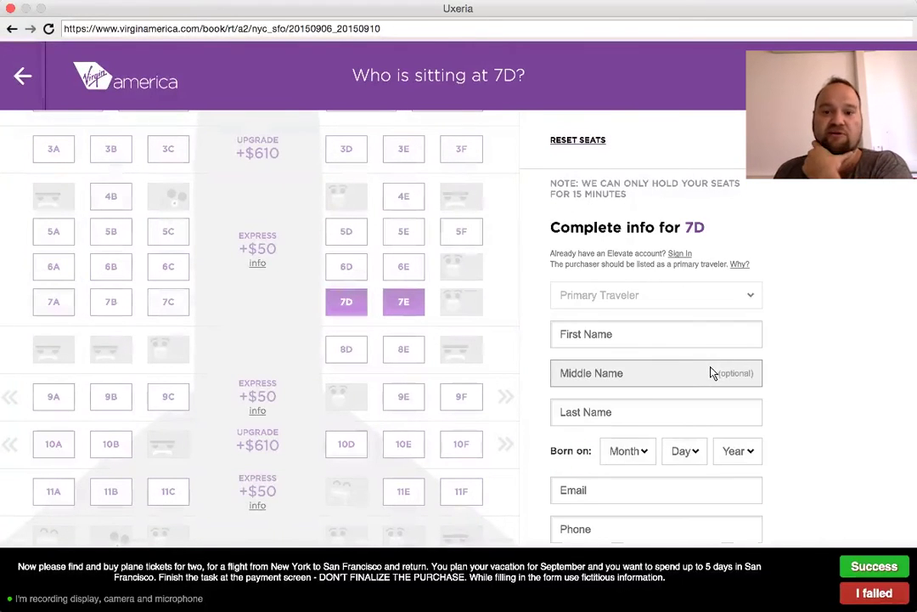
left_click(621, 336)
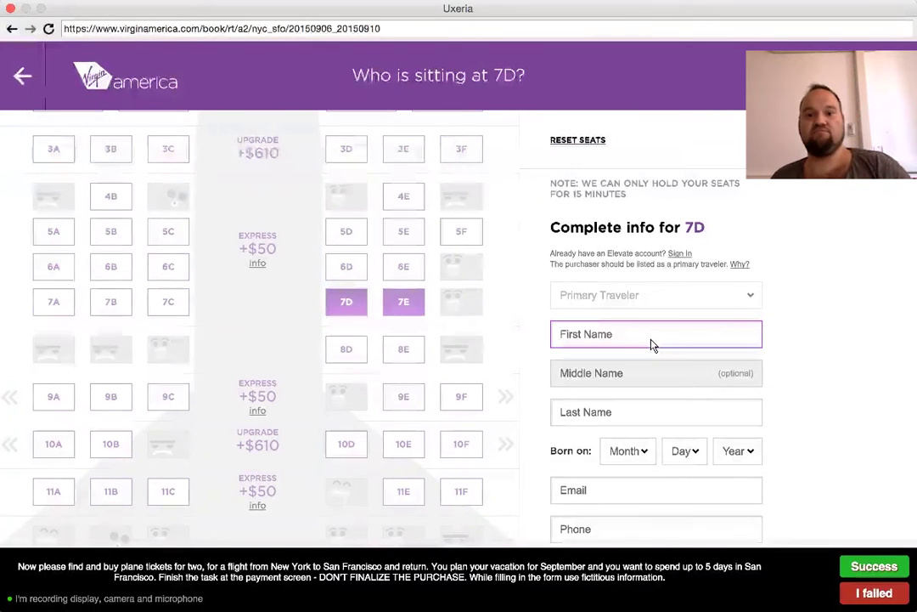
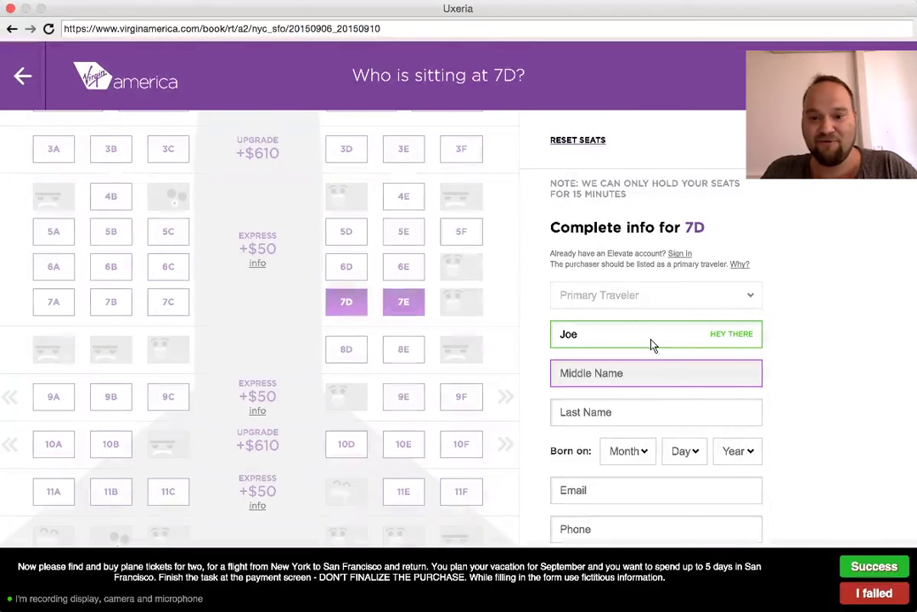
Enter the 7D traveller's last name and set the birth date to Jan 1 1973.
key("Tab")
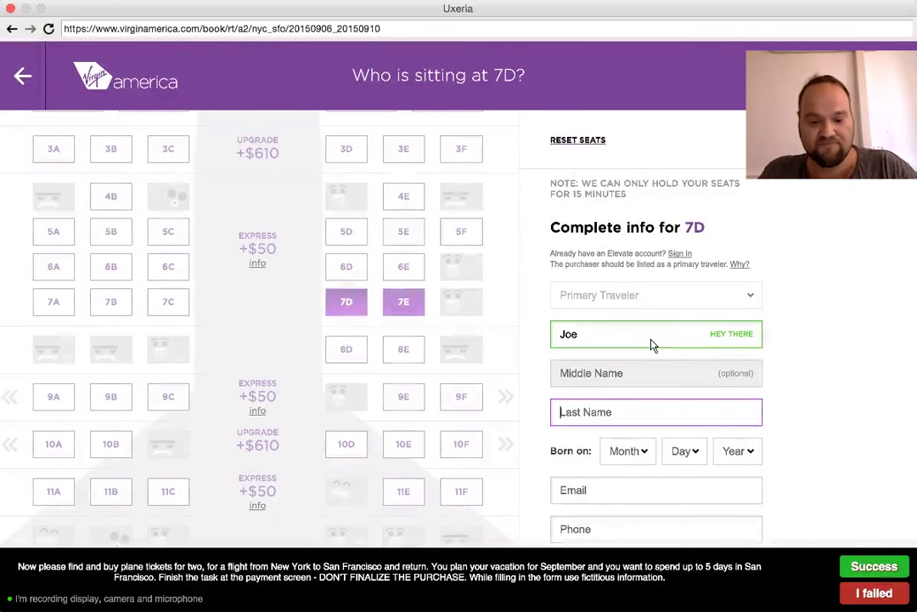
type("Smith")
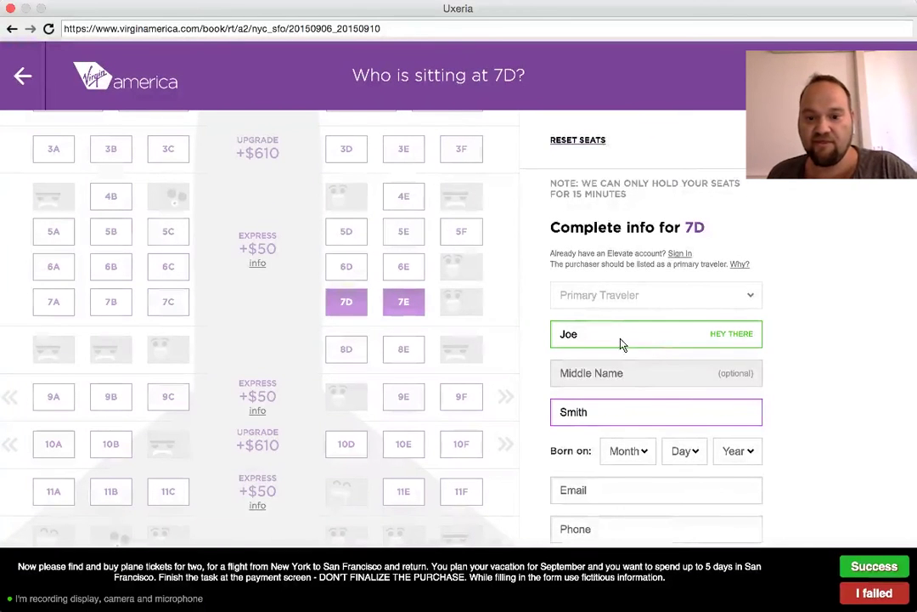
scroll(633, 371, "down", 2)
left_click(646, 400)
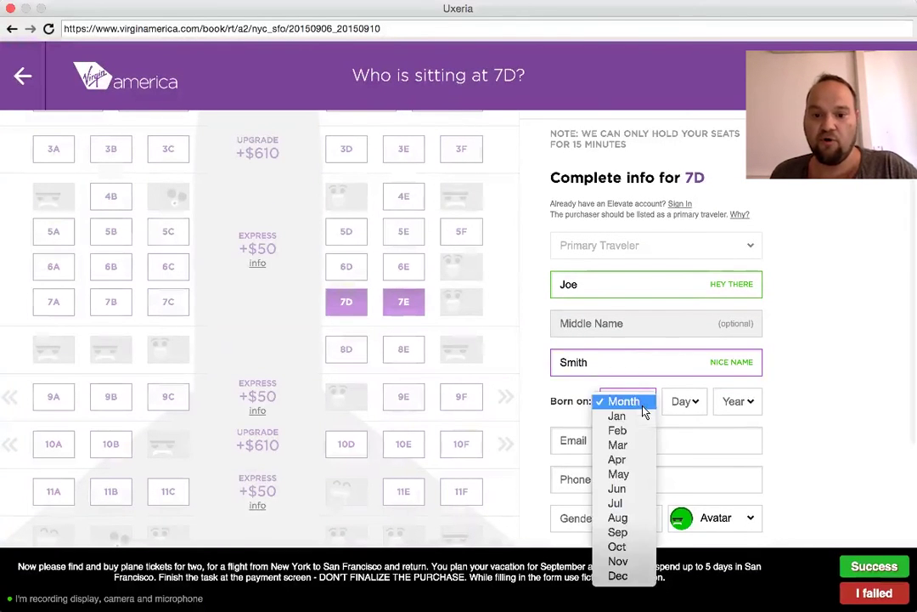
left_click(620, 416)
left_click(692, 404)
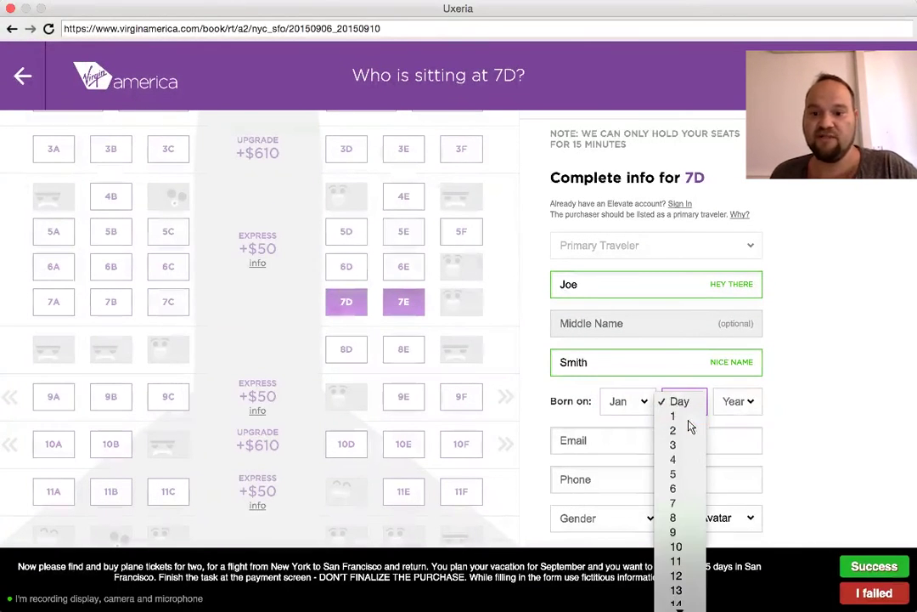
left_click(679, 418)
left_click(739, 403)
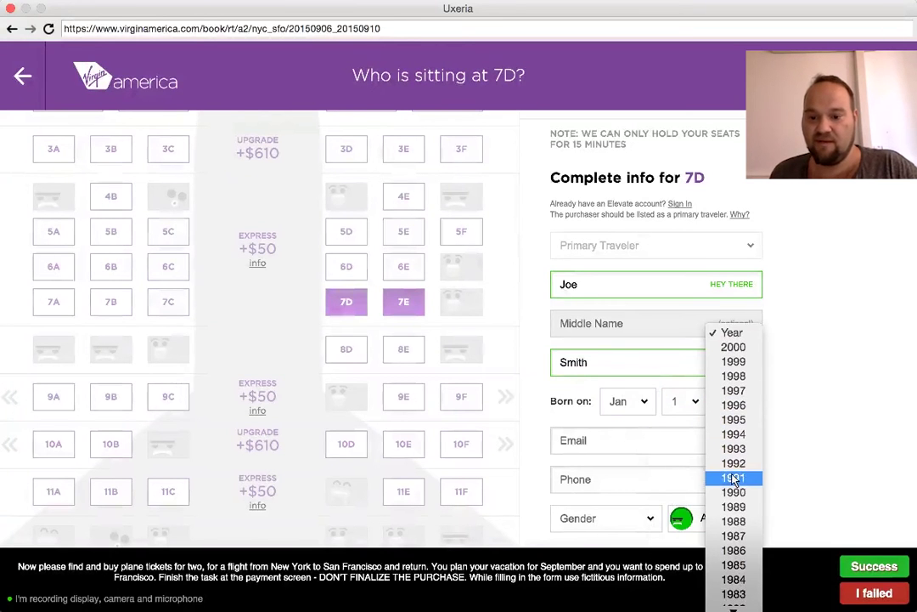
scroll(735, 506, "down", 4)
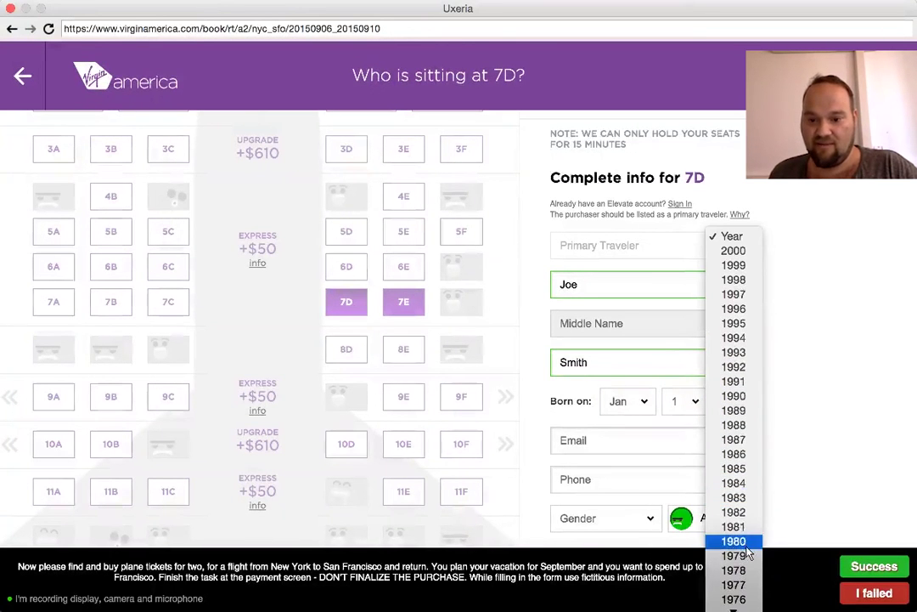
scroll(739, 535, "down", 5)
left_click(739, 536)
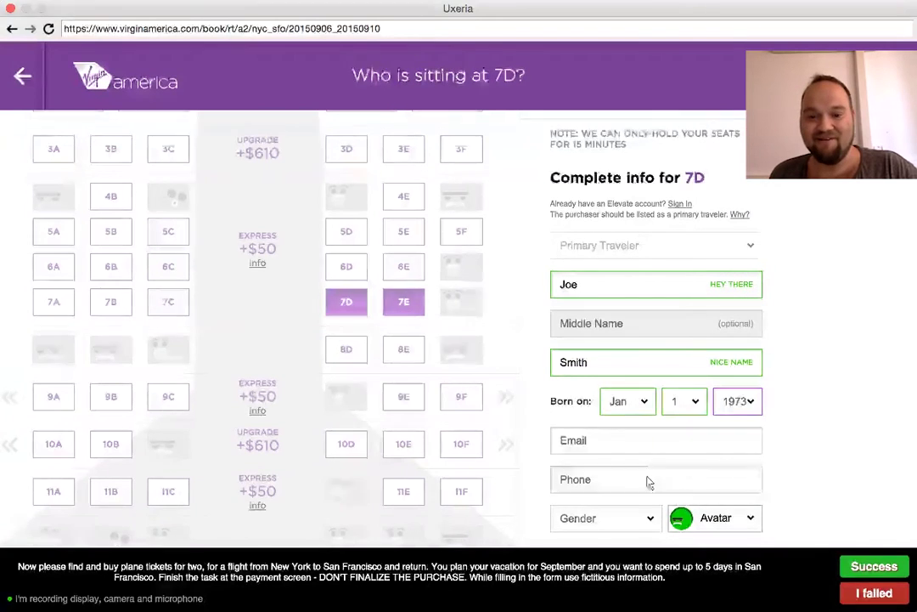
Fill in the traveller's email address and phone number, and set gender to Male.
left_click(601, 447)
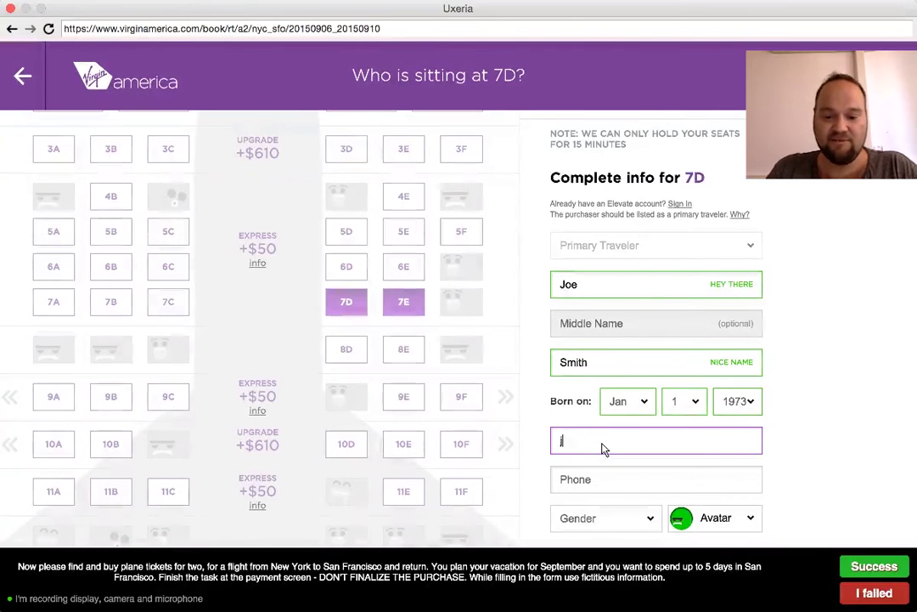
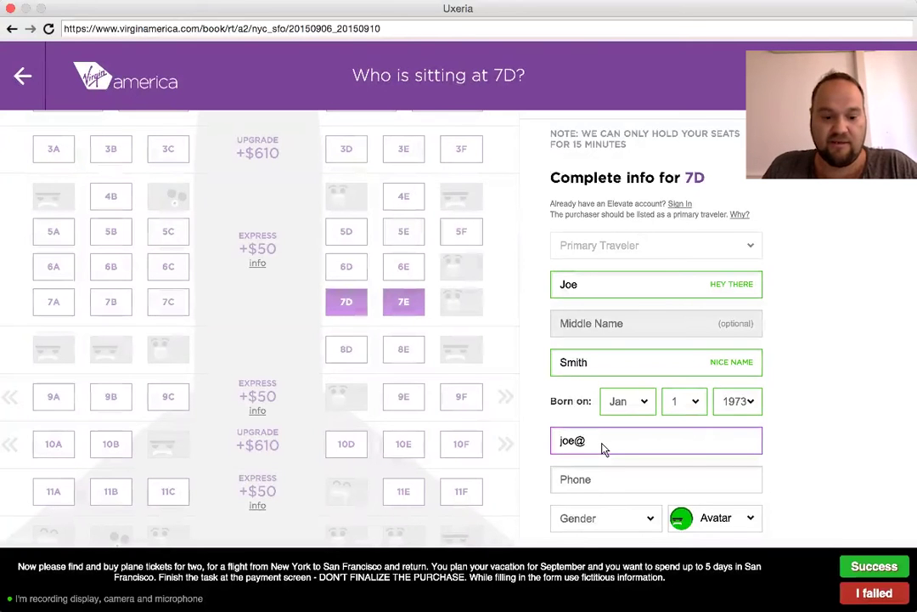
left_click(605, 485)
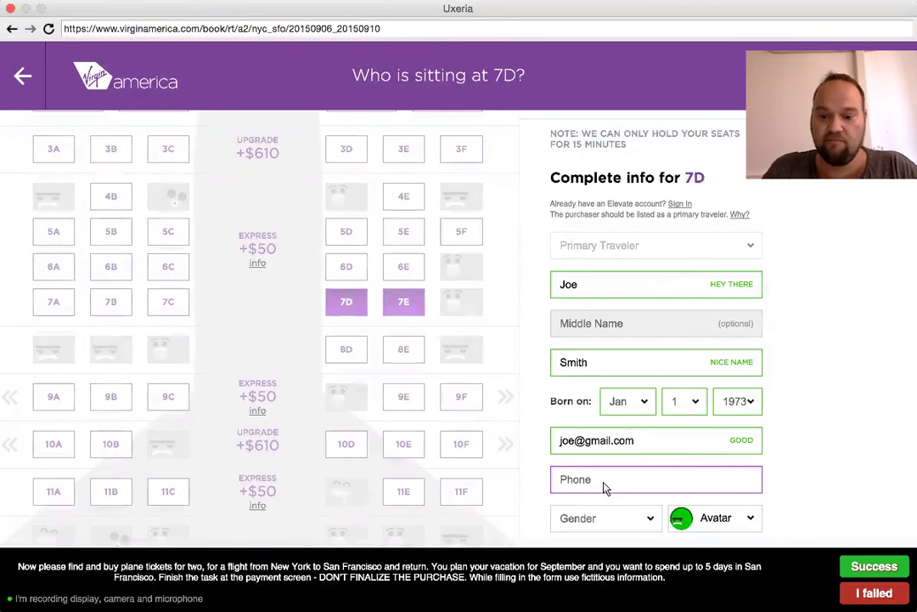
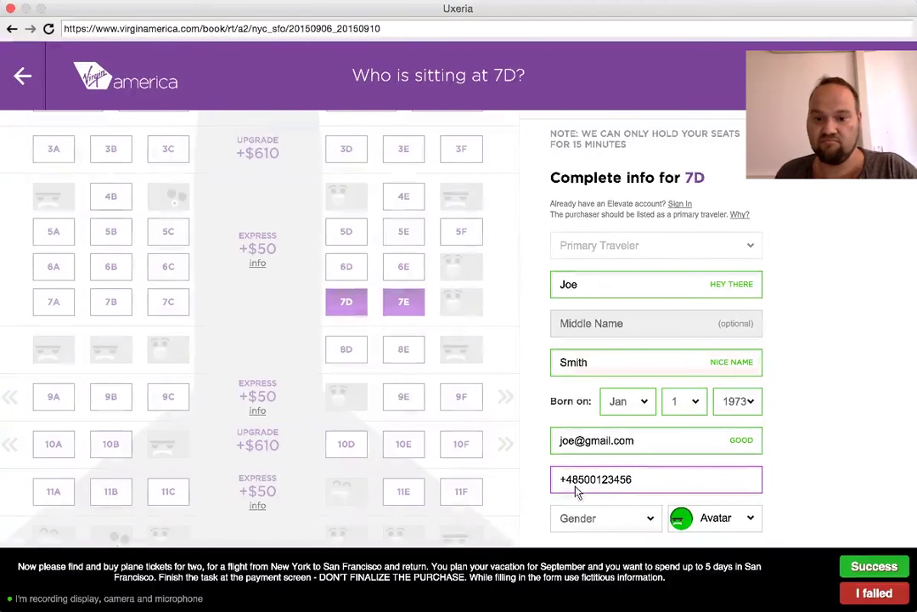
left_click(596, 525)
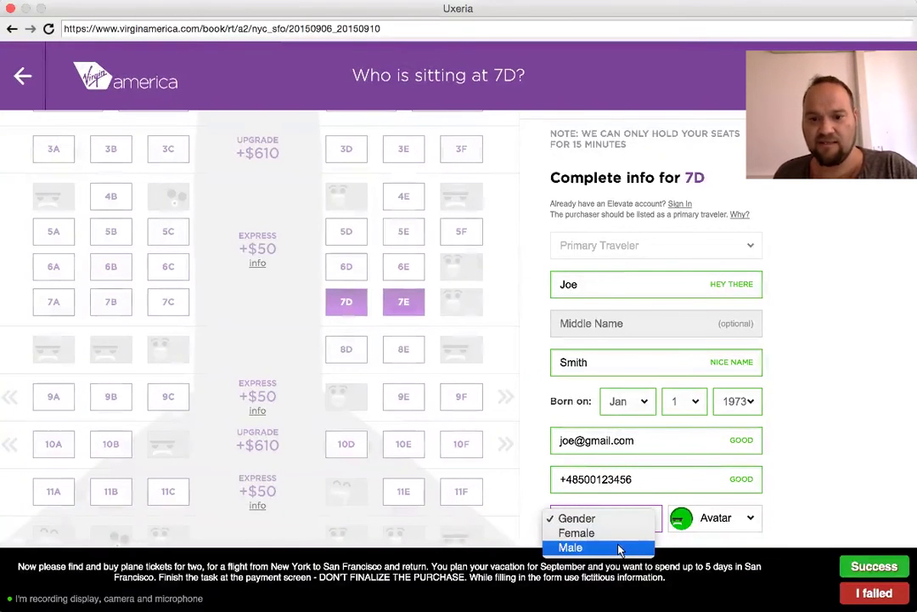
left_click(618, 547)
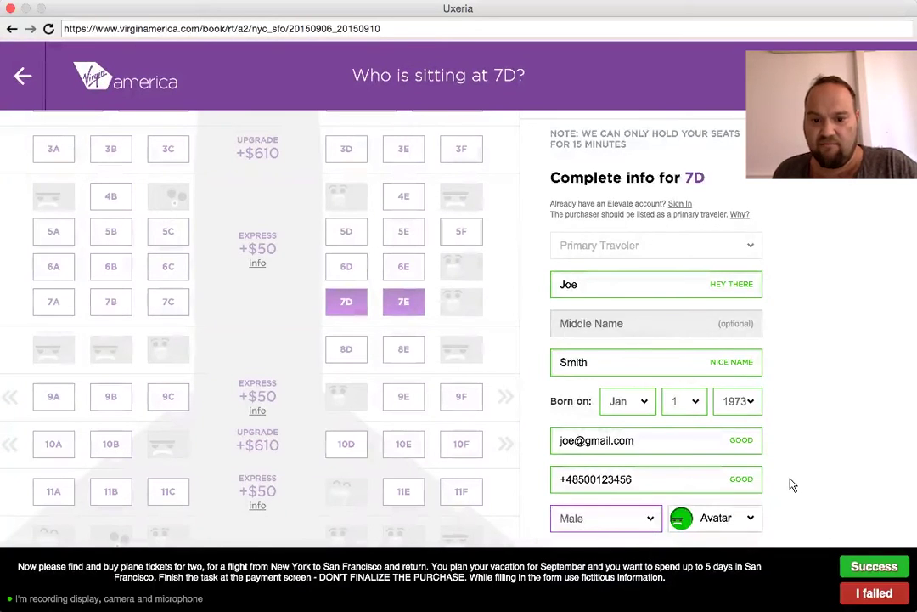
Choose the green avatar and move on to seat 7E's traveller form.
left_click(749, 440)
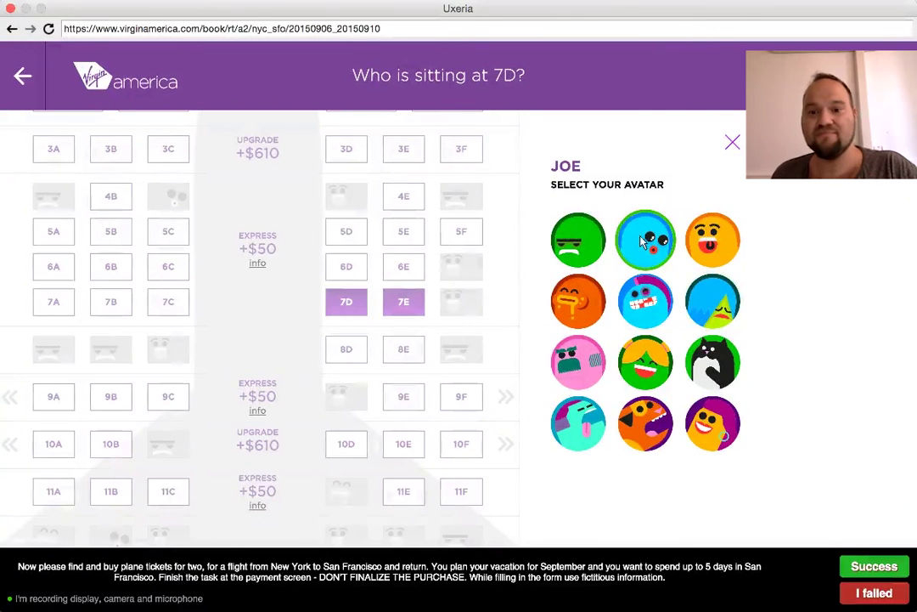
left_click(577, 239)
scroll(790, 331, "down", 5)
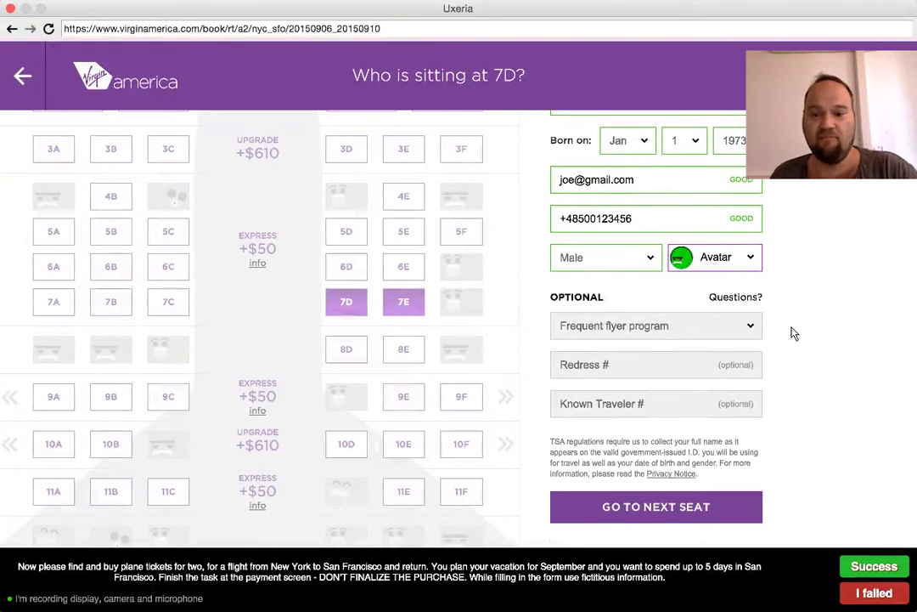
scroll(792, 332, "down", 1)
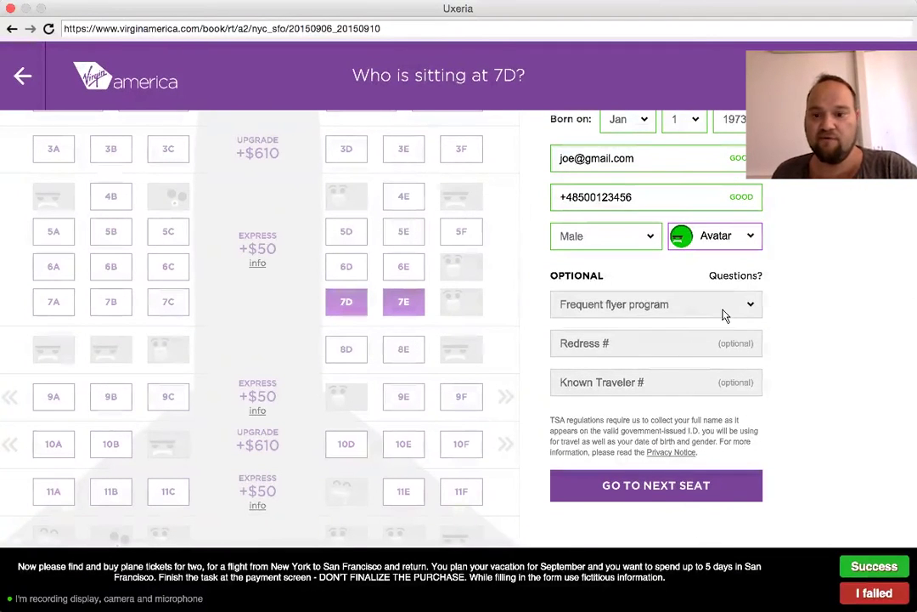
left_click(656, 485)
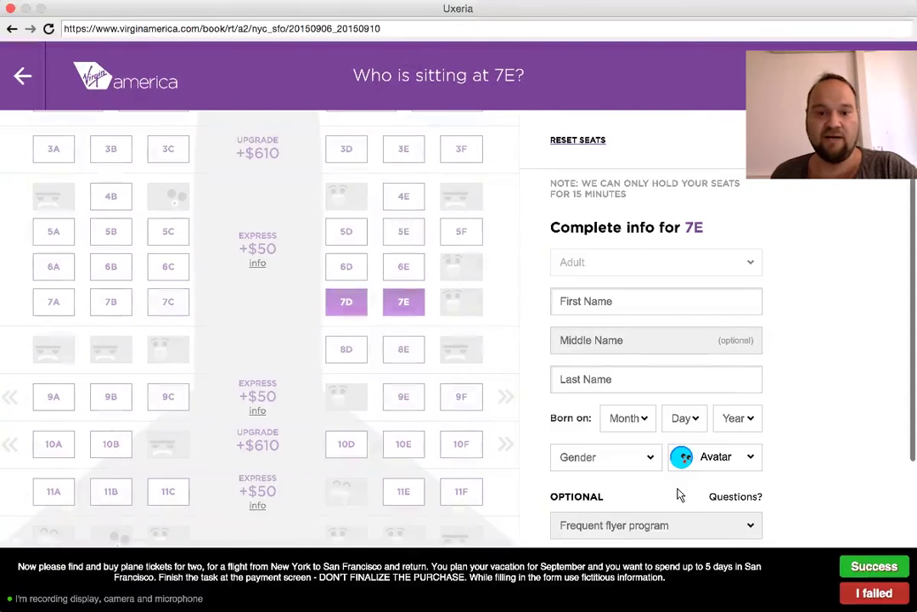
Enter the 7E traveller's first and last name.
left_click(616, 306)
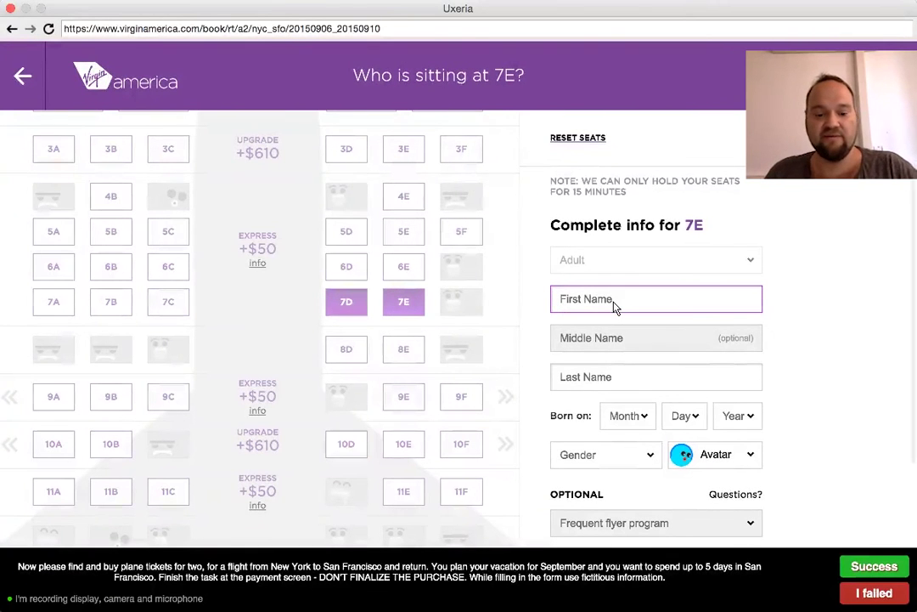
type("Jane")
key("Tab")
key("Tab")
type("Smith")
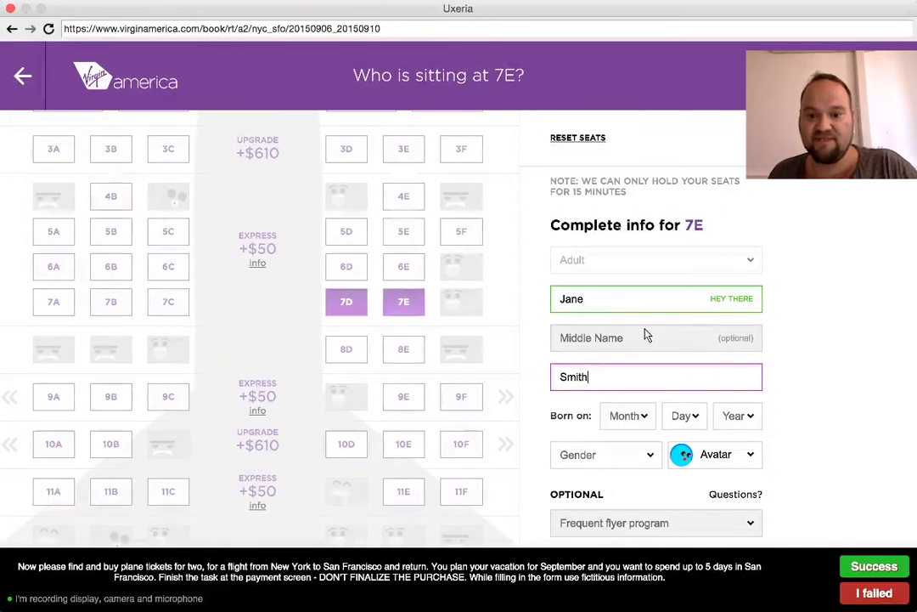
Set the 7E traveller's birth date to Jan 2 1980.
left_click(639, 417)
left_click(618, 431)
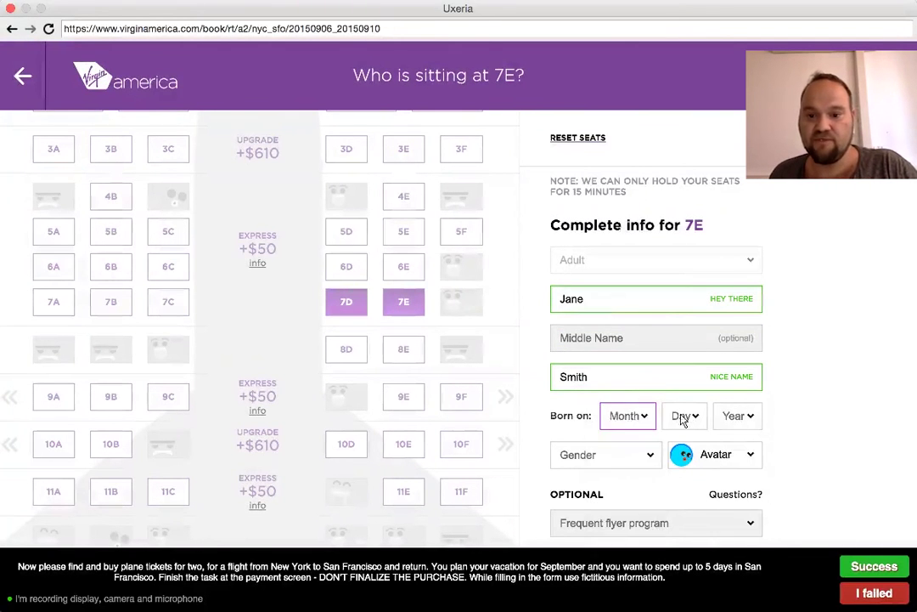
left_click(685, 416)
left_click(669, 443)
left_click(738, 415)
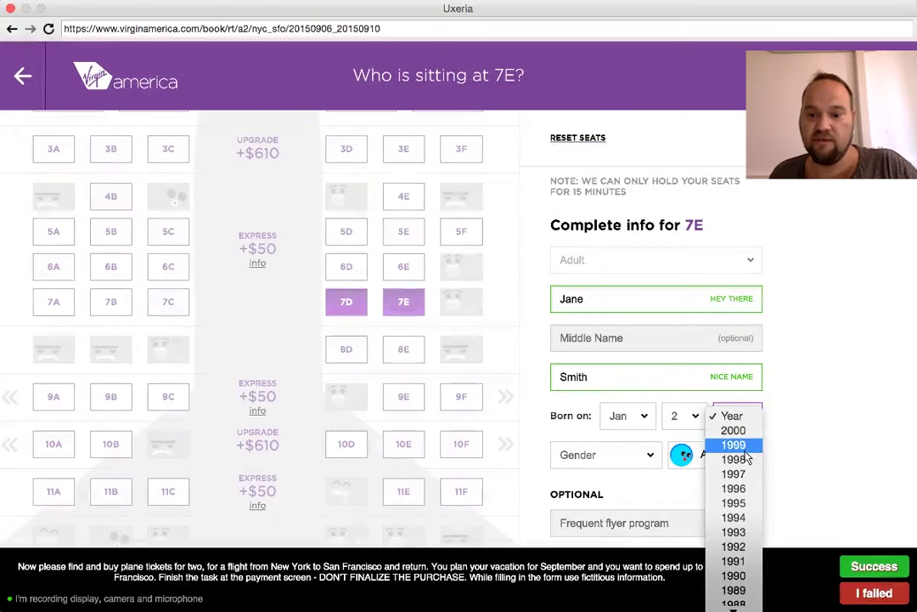
scroll(736, 544, "down", 4)
scroll(737, 581, "down", 3)
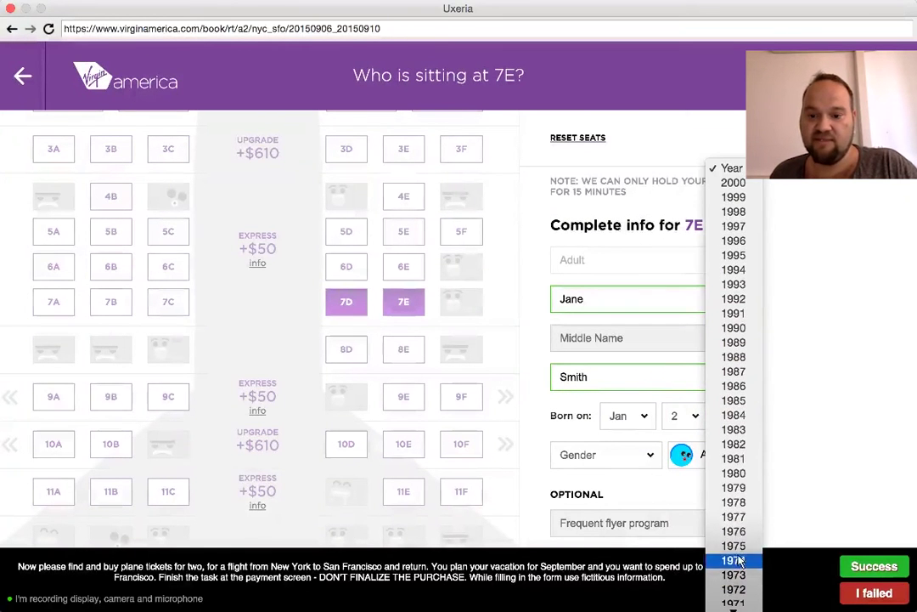
left_click(741, 477)
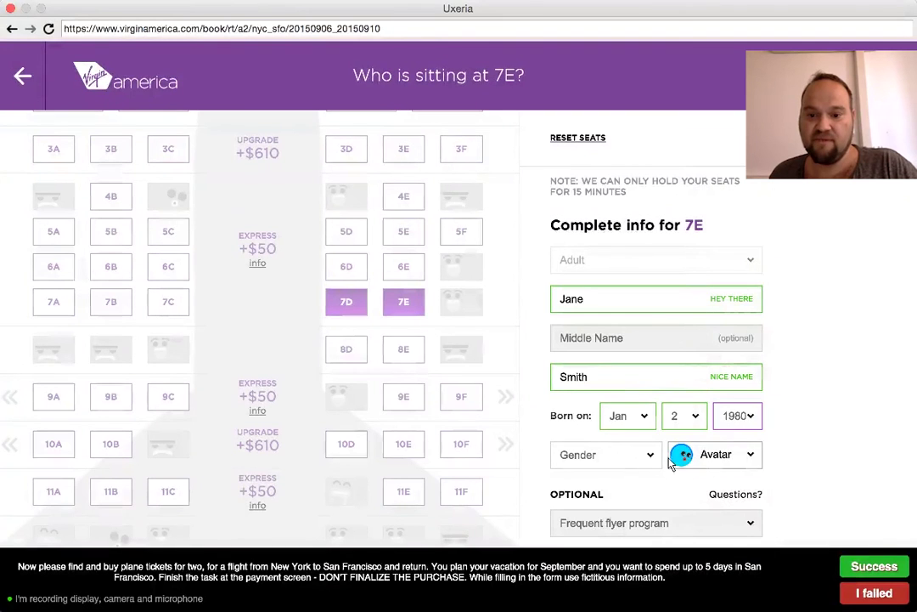
Set the traveller's gender to Female and complete the passenger details.
left_click(637, 461)
left_click(615, 471)
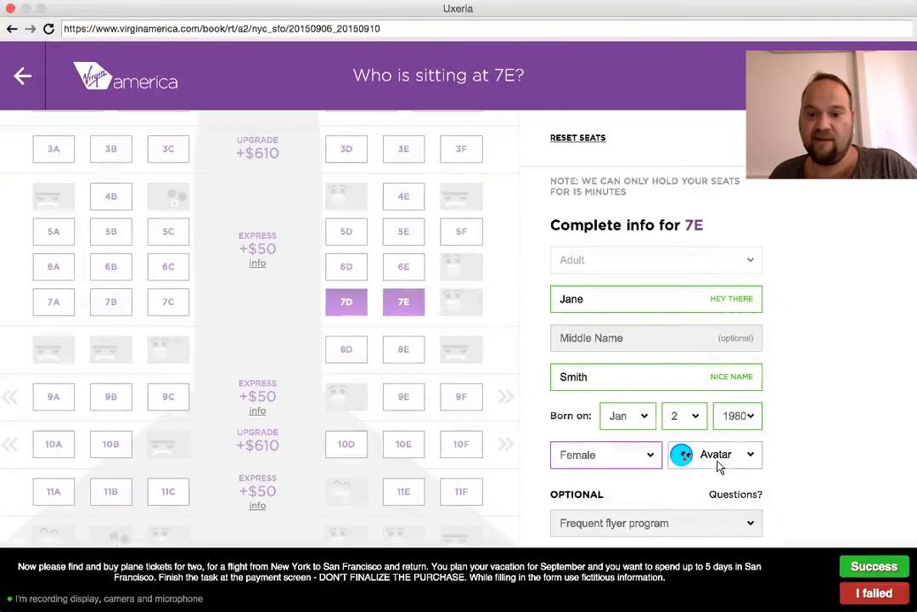
scroll(803, 458, "down", 3)
scroll(805, 458, "down", 2)
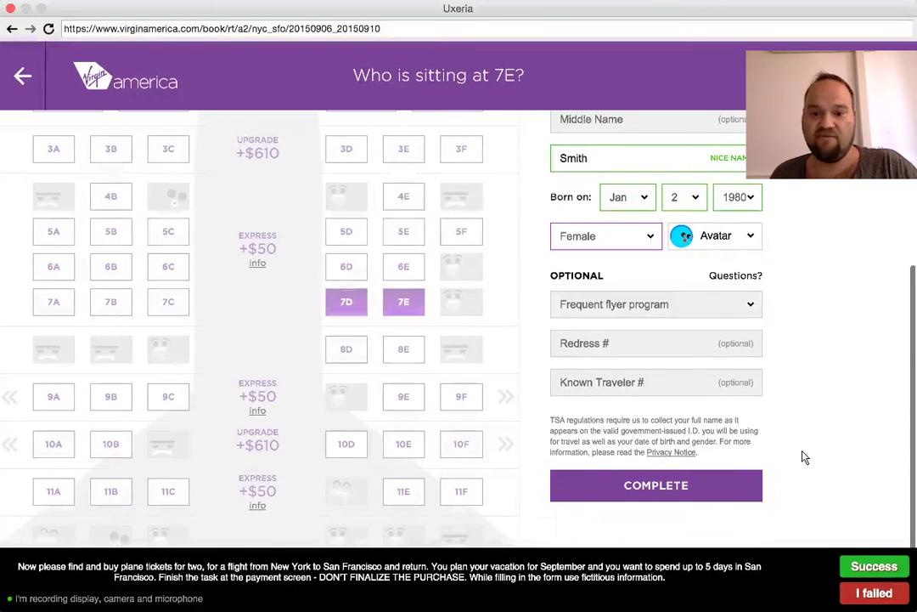
left_click(704, 487)
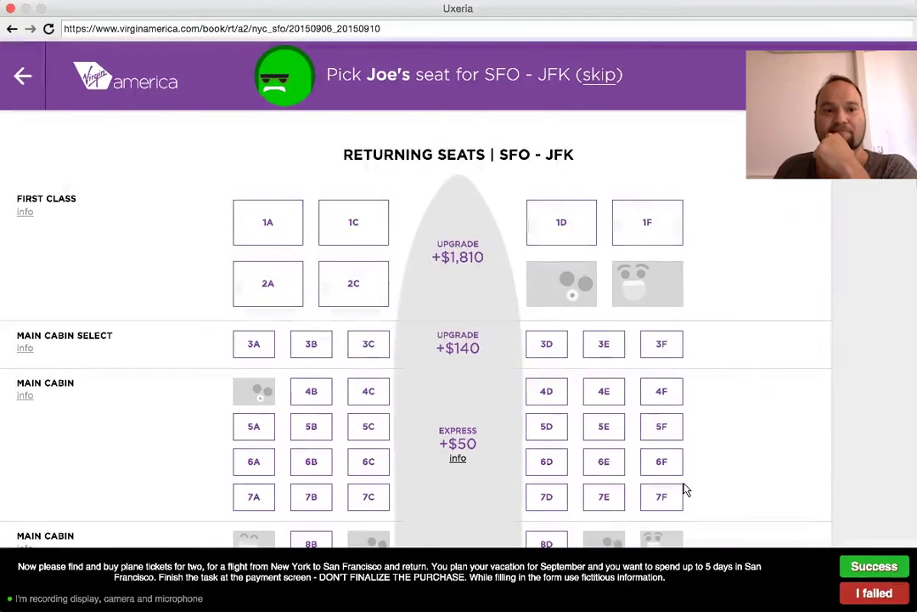
Assign return seat 6A to the first traveller and 6B to the second.
scroll(686, 491, "down", 2)
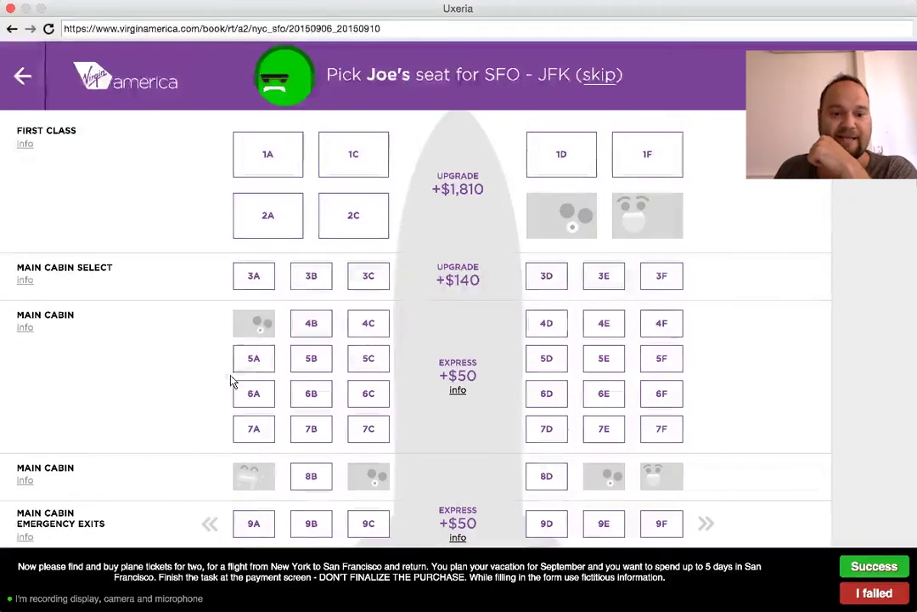
scroll(271, 365, "down", 2)
scroll(272, 372, "down", 2)
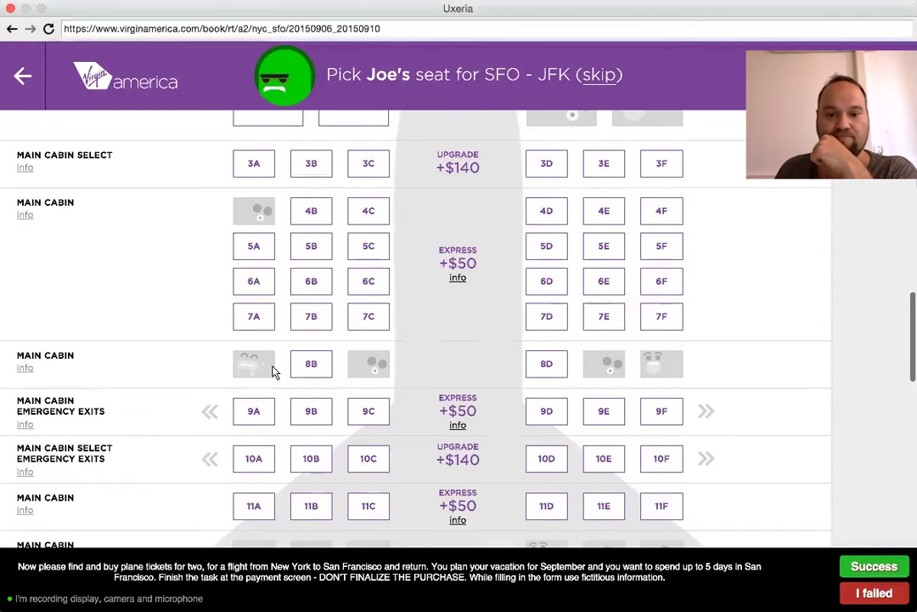
left_click(258, 282)
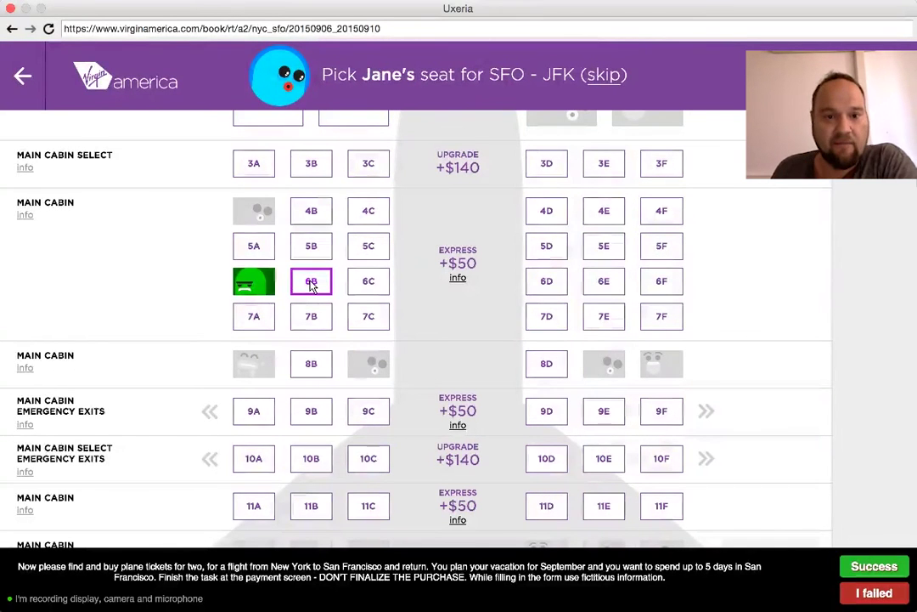
left_click(311, 283)
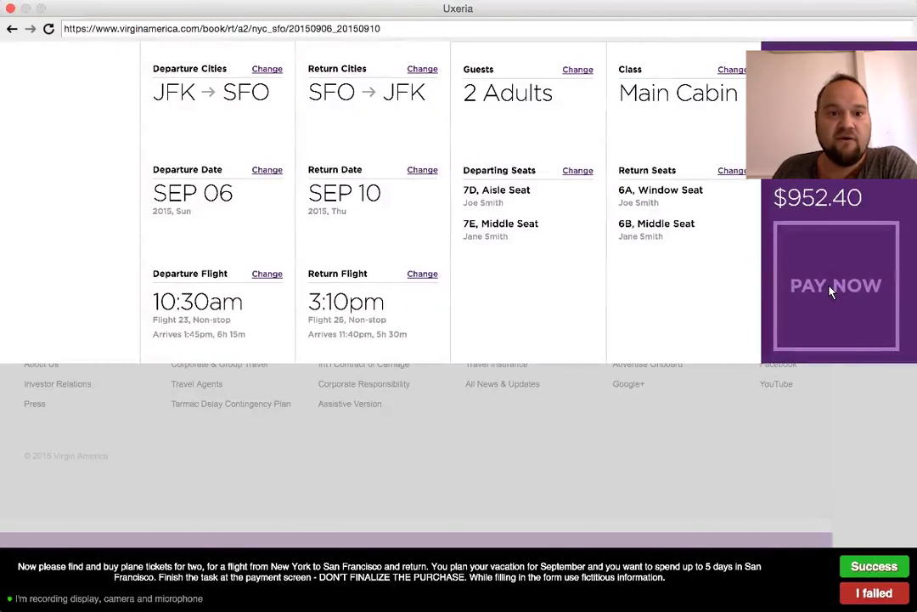
Proceed to payment from the $952.40 trip summary.
left_click(832, 291)
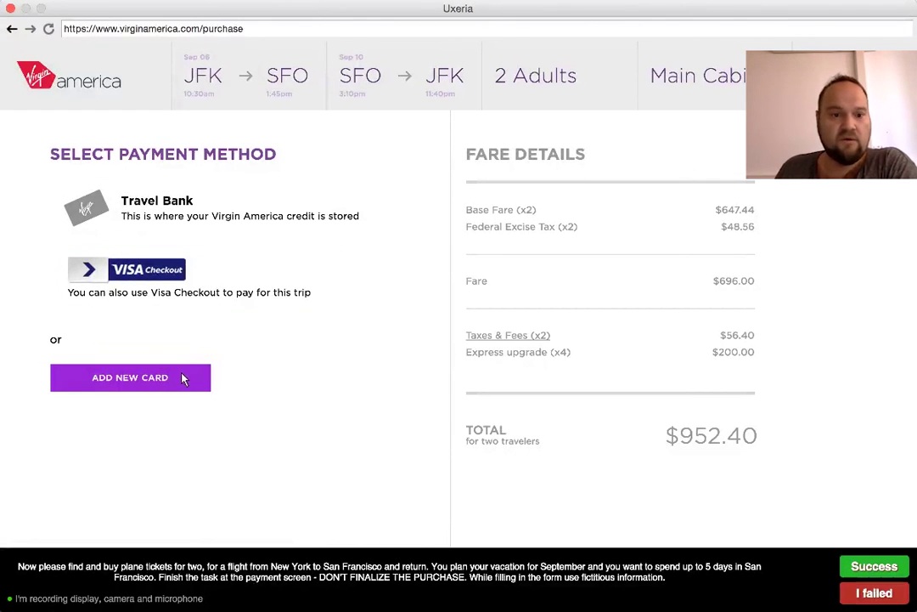
Abandon Visa Checkout and choose to pay with a new credit card instead.
left_click(158, 274)
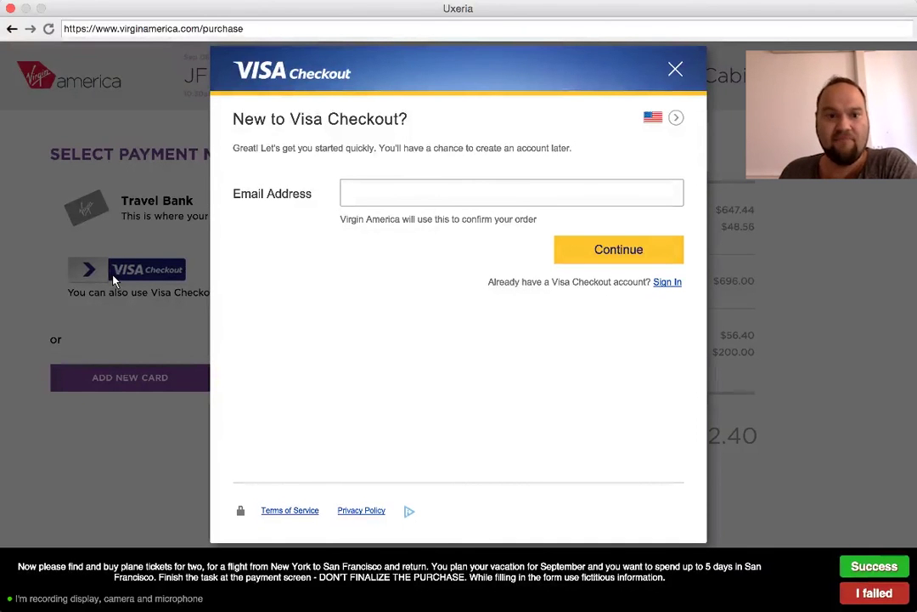
left_click(675, 69)
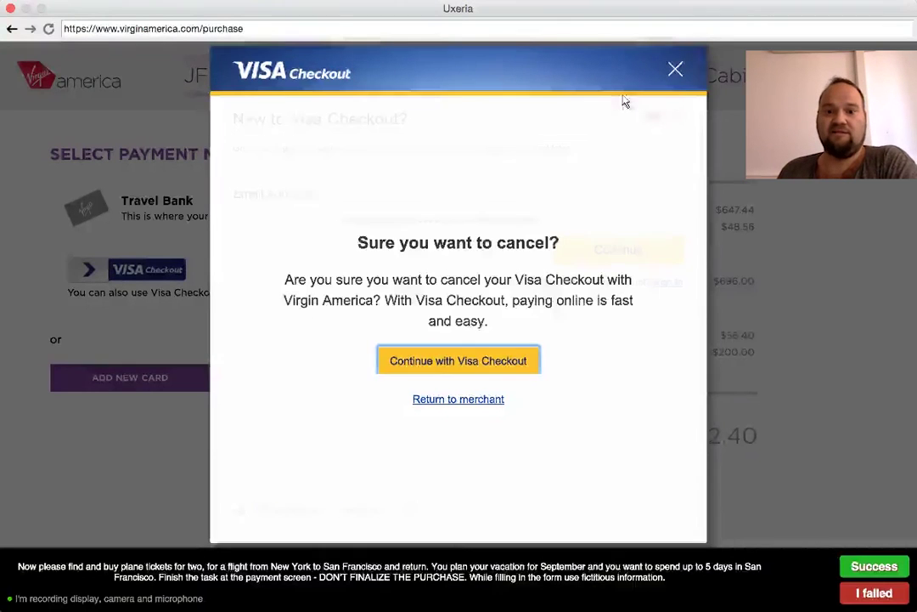
scroll(510, 366, "down", 1)
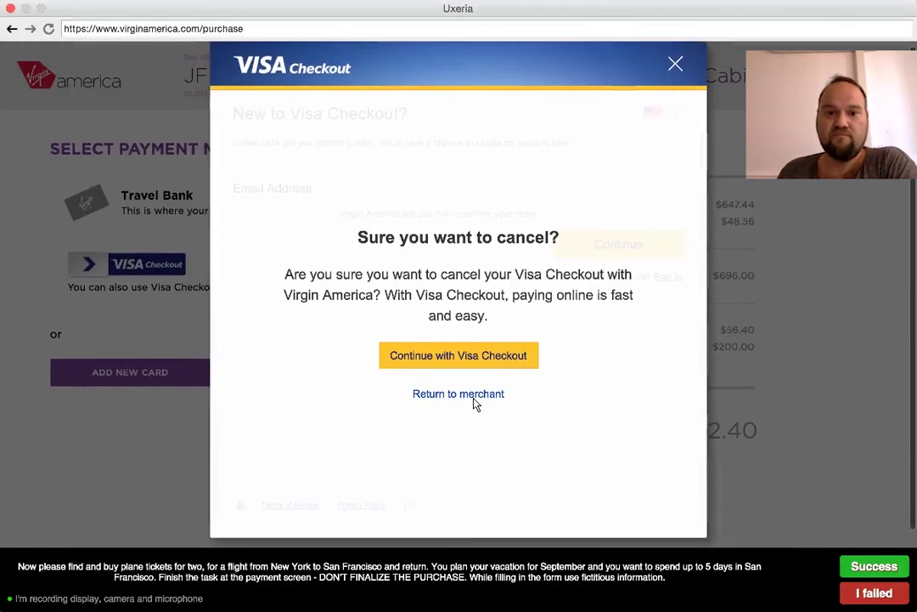
left_click(474, 398)
left_click(128, 375)
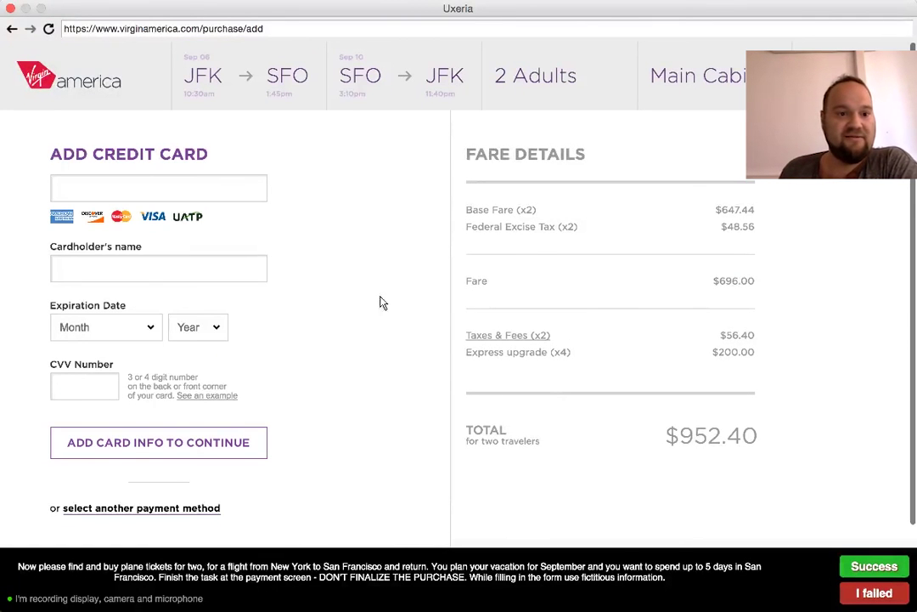
Enter the card number and the cardholder's name.
left_click(148, 194)
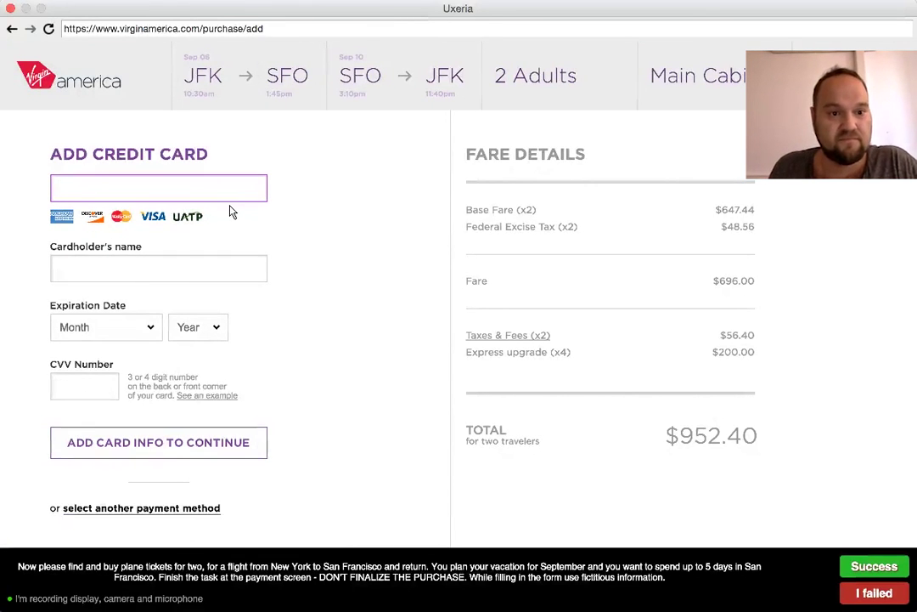
type("12345677788999")
left_click(197, 268)
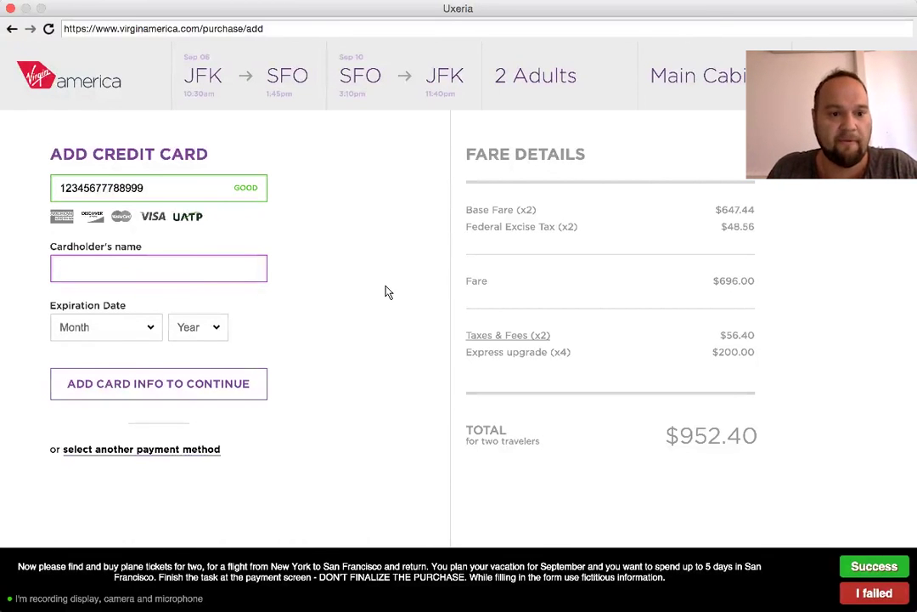
type("Joe ")
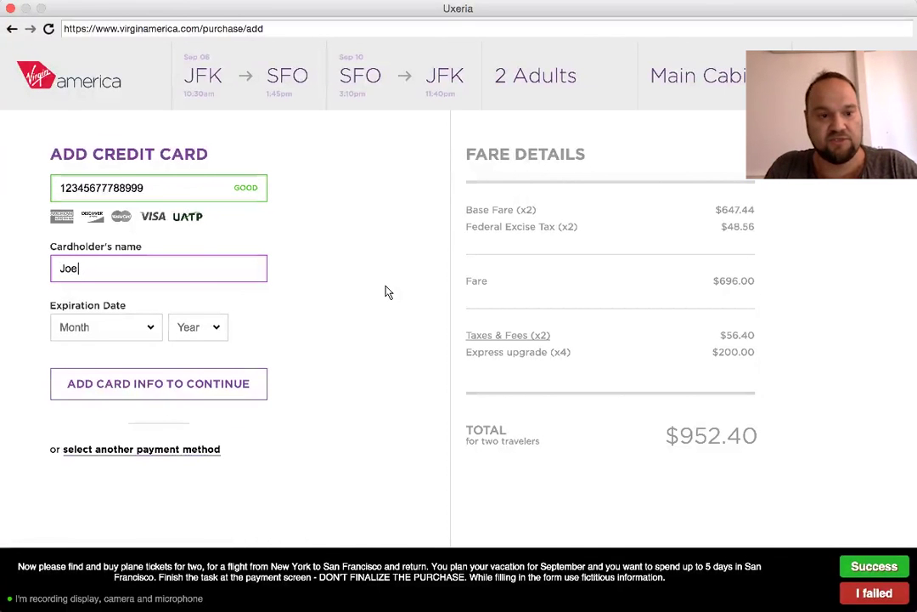
type("Smith")
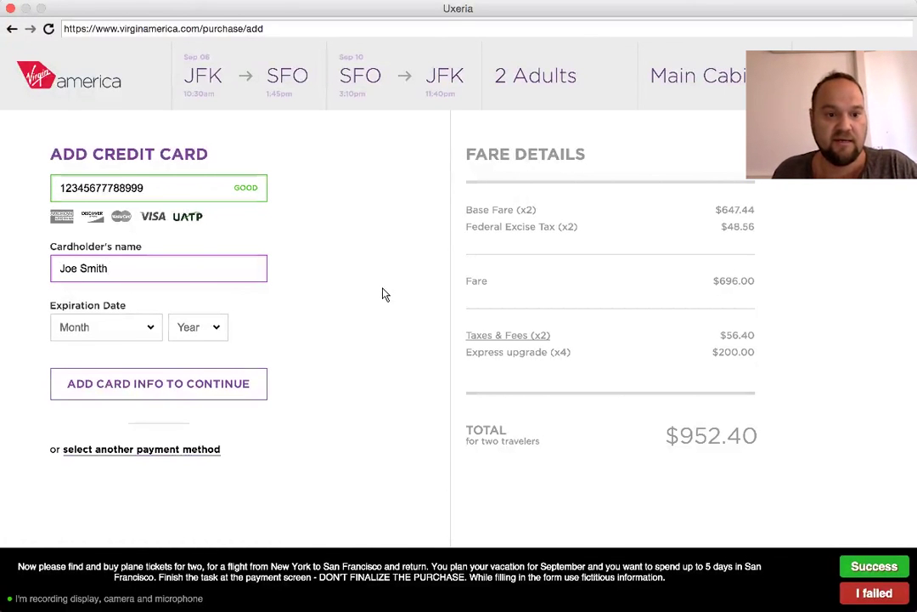
Set the card expiry to March 2018 and submit the card details.
left_click(133, 326)
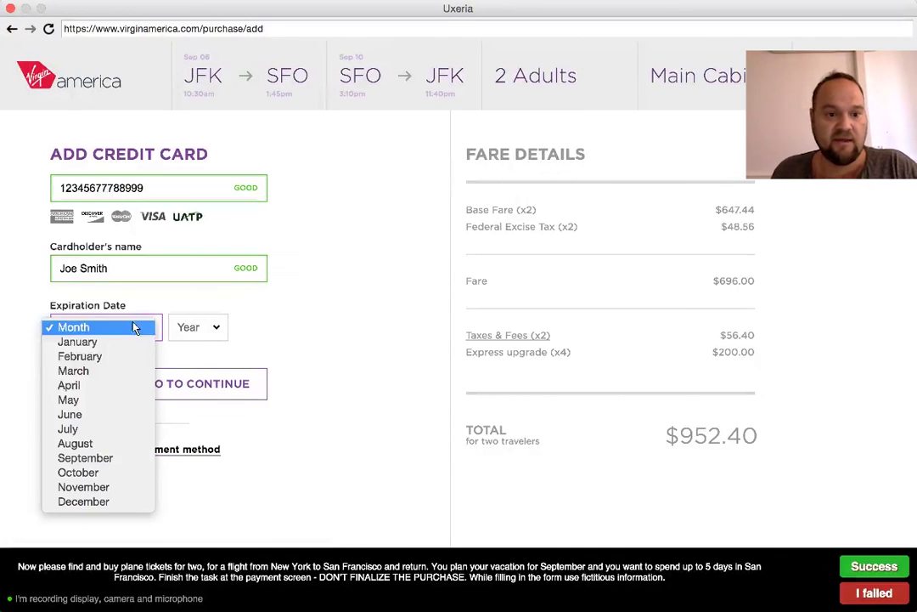
left_click(98, 379)
left_click(203, 327)
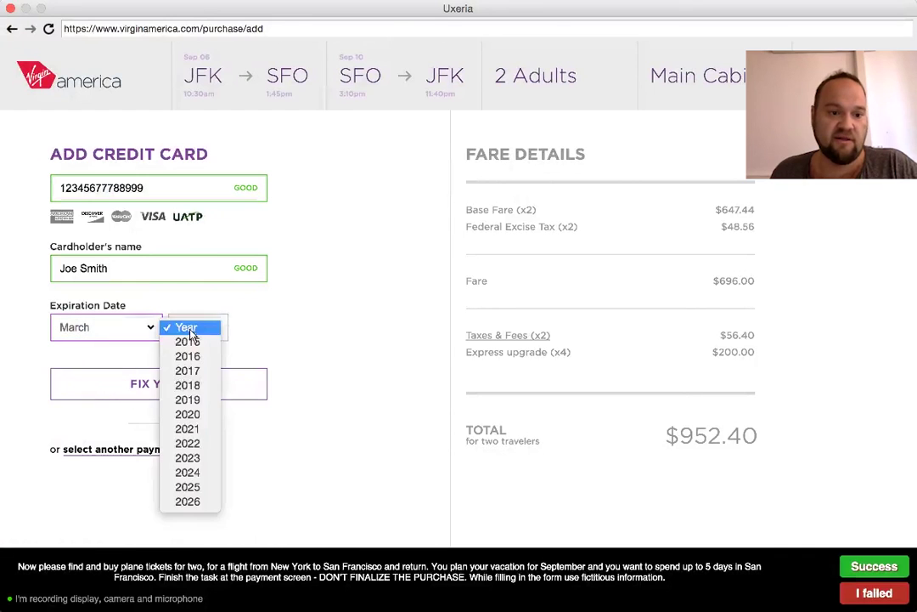
left_click(207, 392)
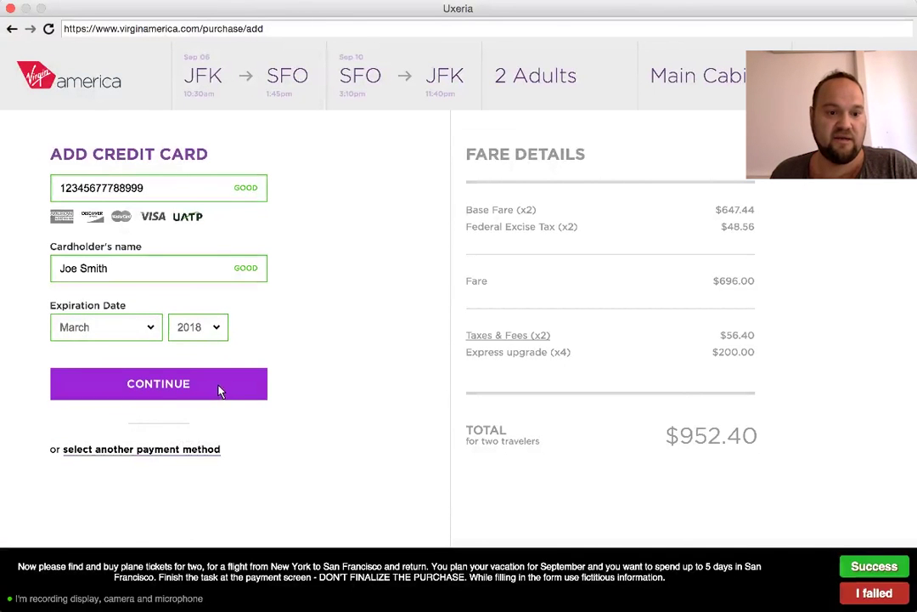
left_click(218, 389)
scroll(343, 334, "down", 3)
scroll(342, 333, "up", 3)
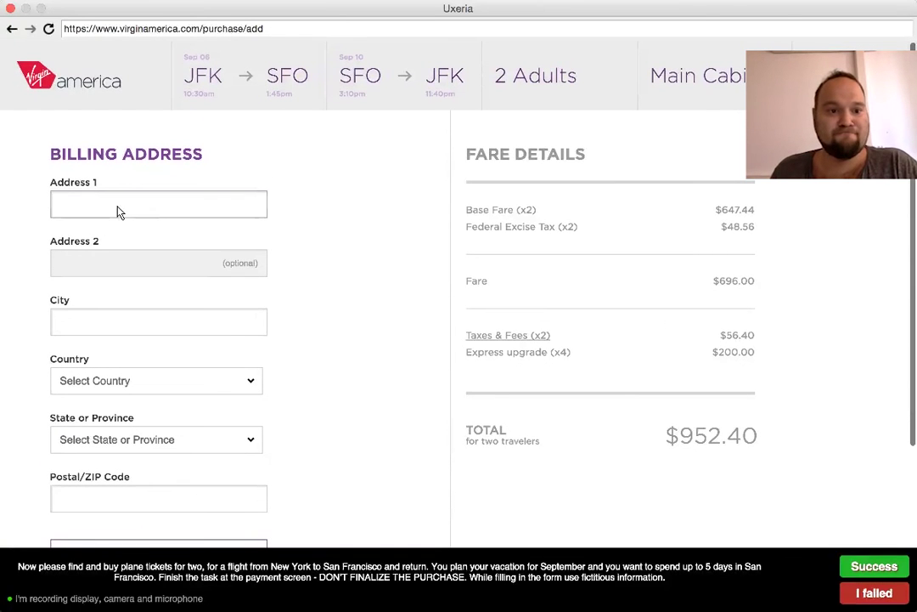
Enter the billing street address and city.
left_click(238, 216)
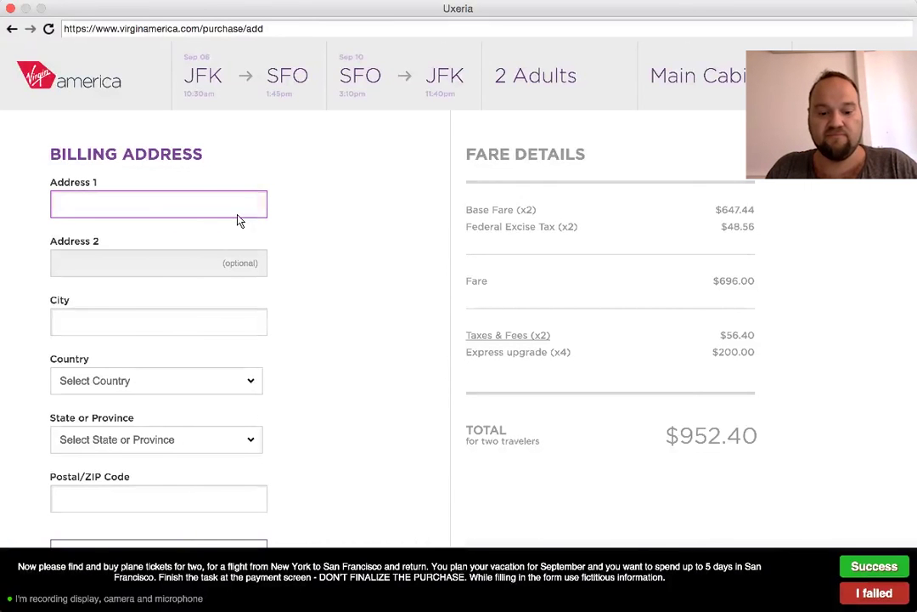
type("Wall St. 1")
left_click(214, 327)
type("N")
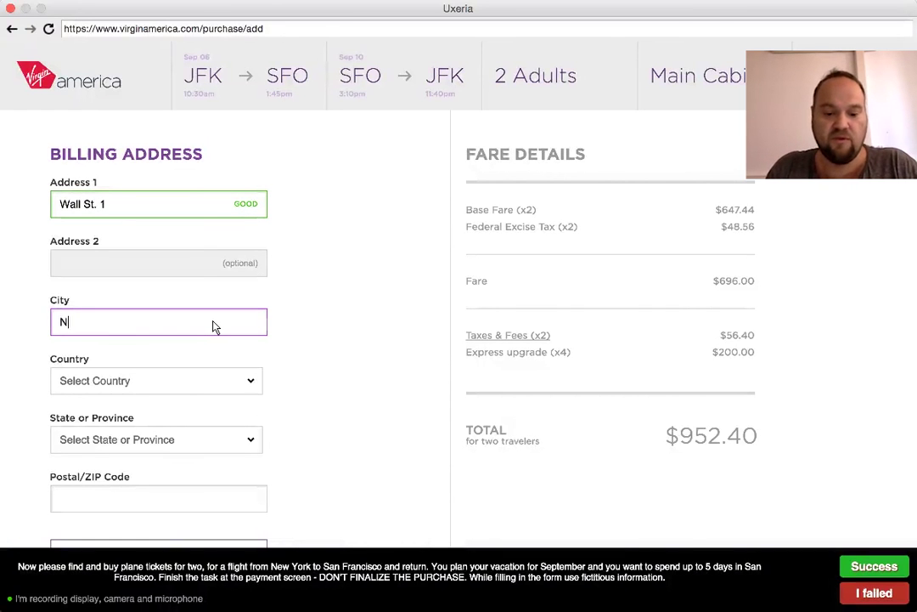
type("ew York")
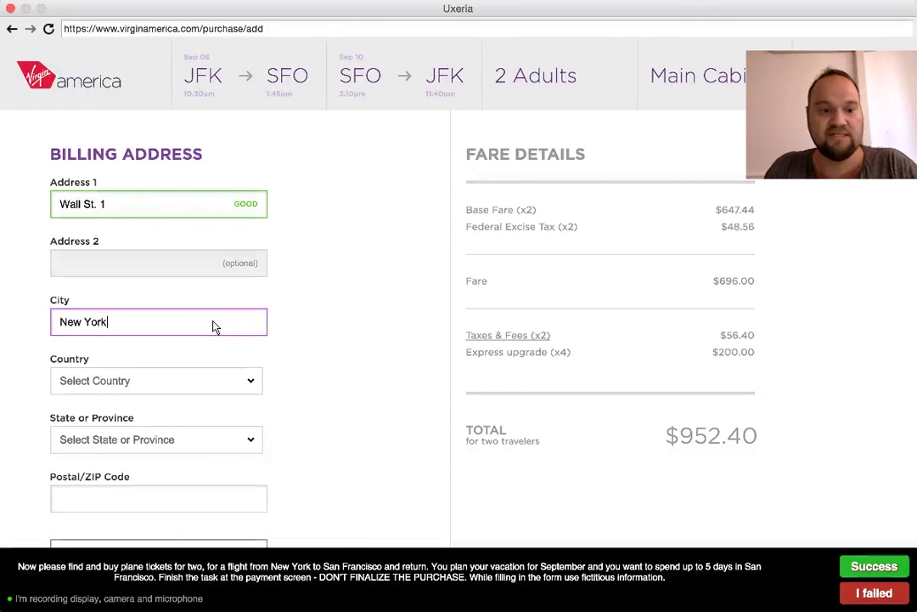
left_click(317, 330)
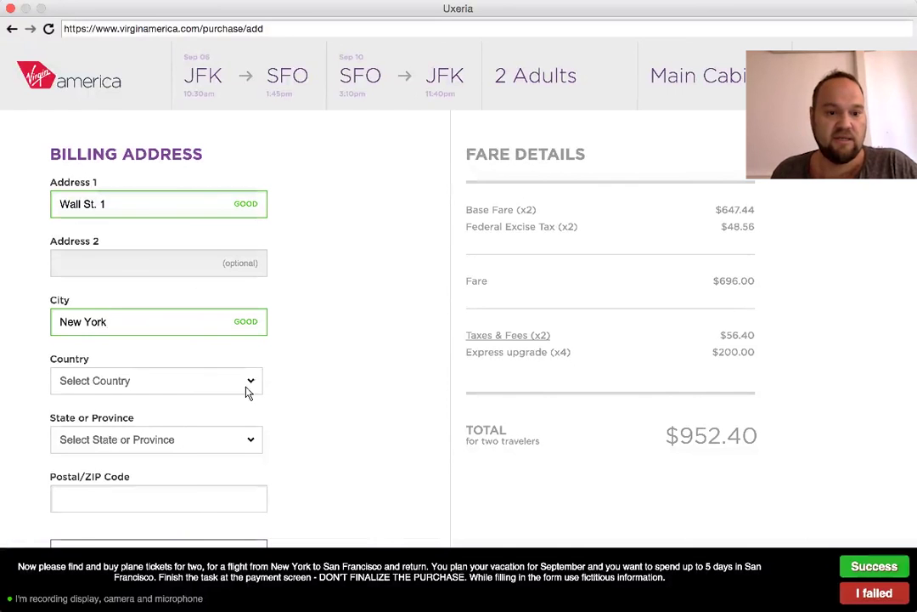
Choose United States and New York state, enter the ZIP code, and submit the billing address.
left_click(247, 387)
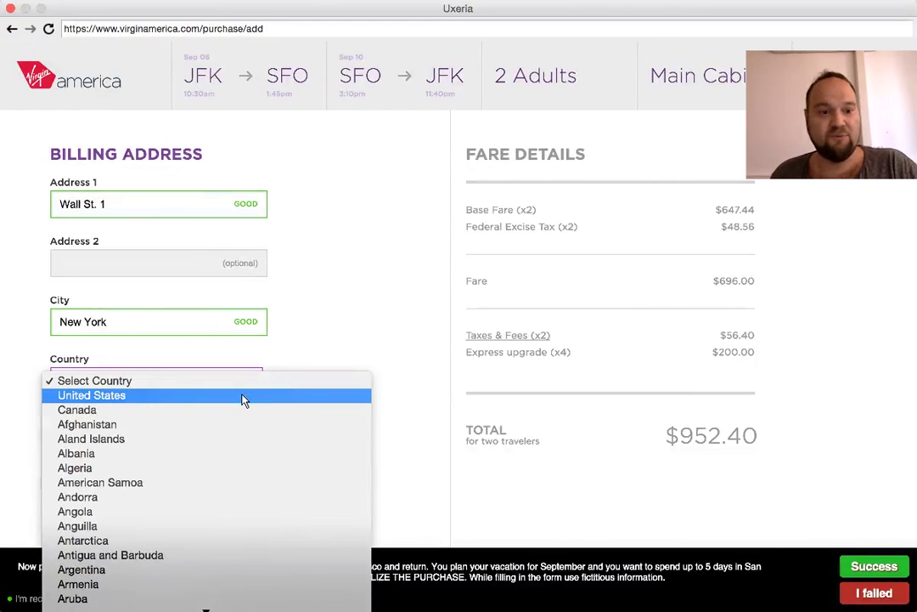
left_click(244, 395)
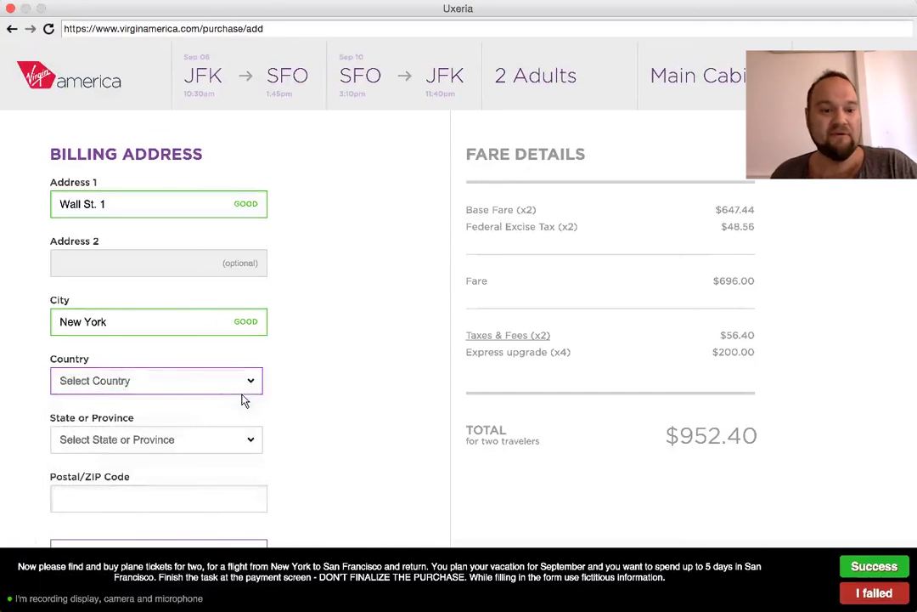
scroll(331, 386, "down", 2)
scroll(331, 386, "down", 1)
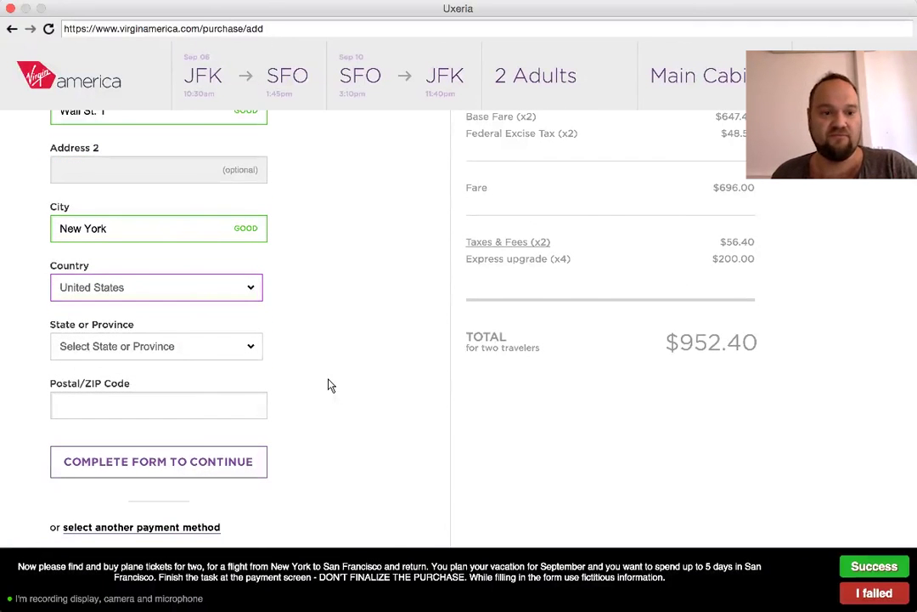
left_click(184, 353)
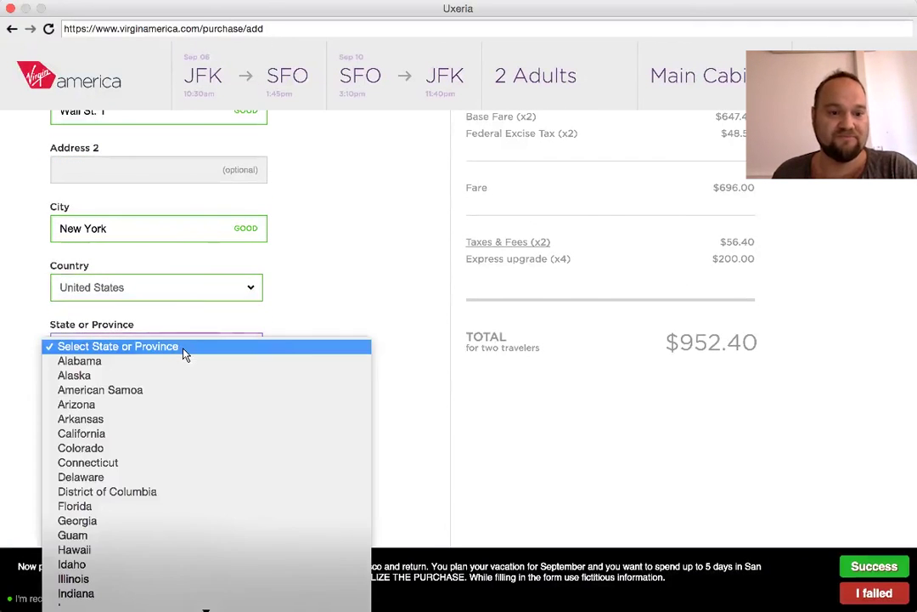
left_click(305, 328)
left_click(228, 348)
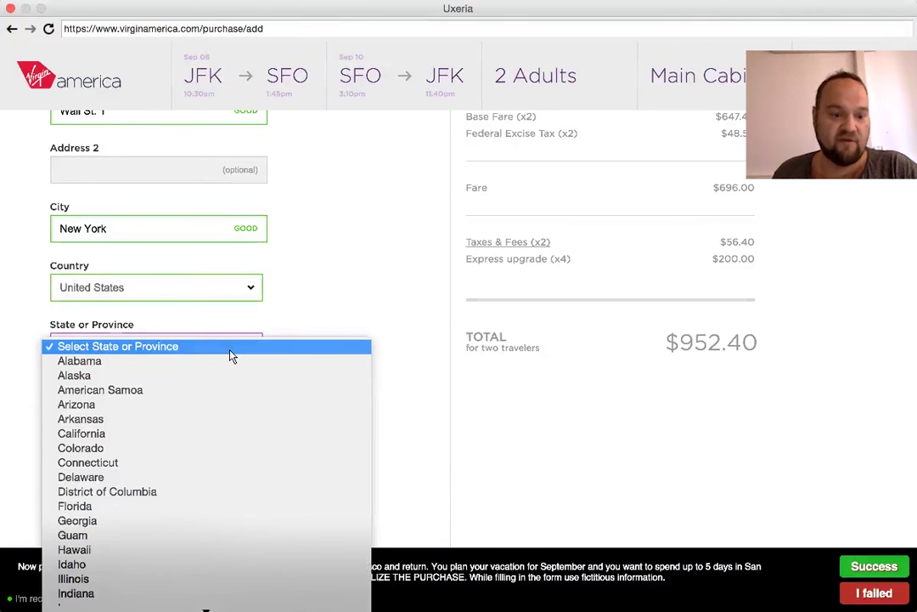
type("n")
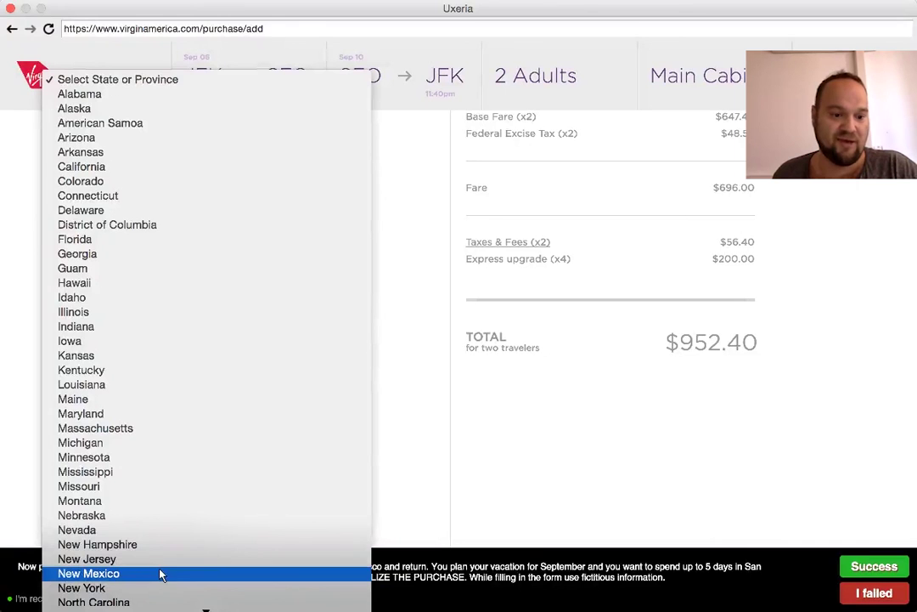
left_click(158, 591)
left_click(251, 401)
type("12345")
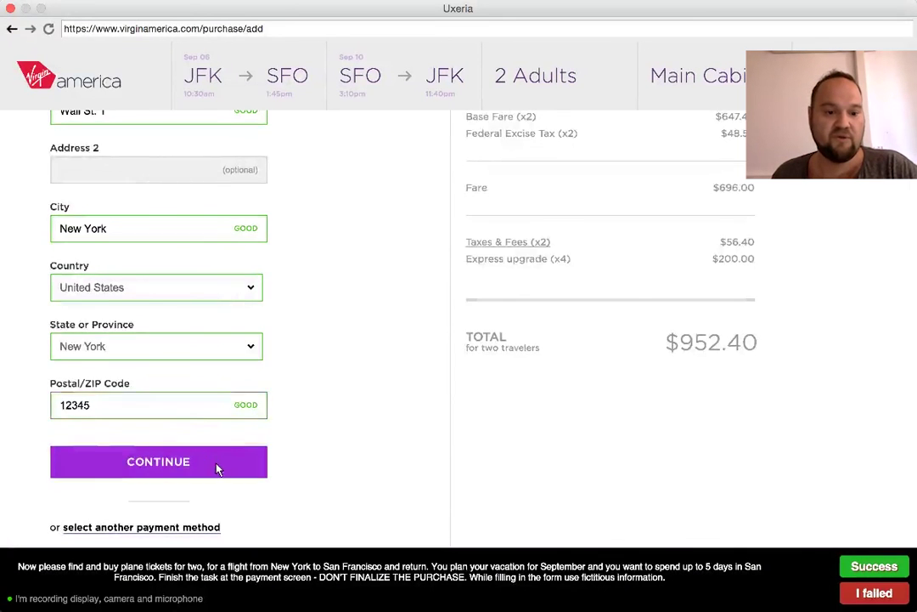
left_click(217, 468)
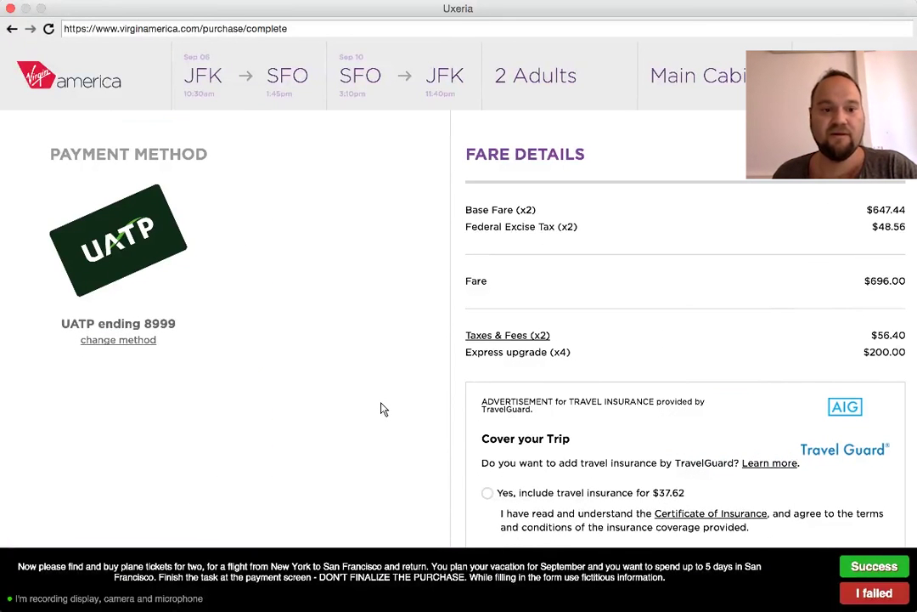
Include the $37.62 travel insurance, bringing the total to $990.02.
scroll(383, 408, "down", 3)
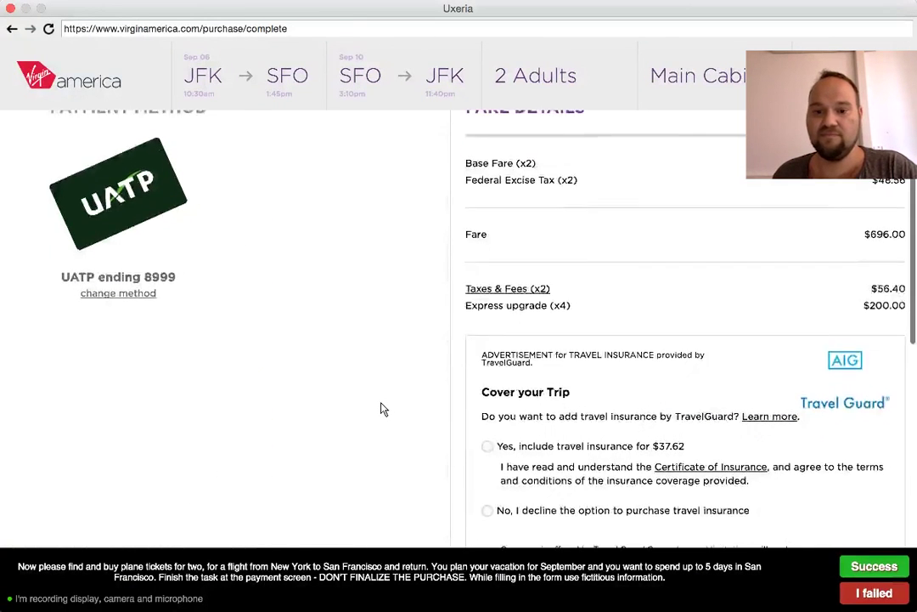
scroll(382, 409, "up", 5)
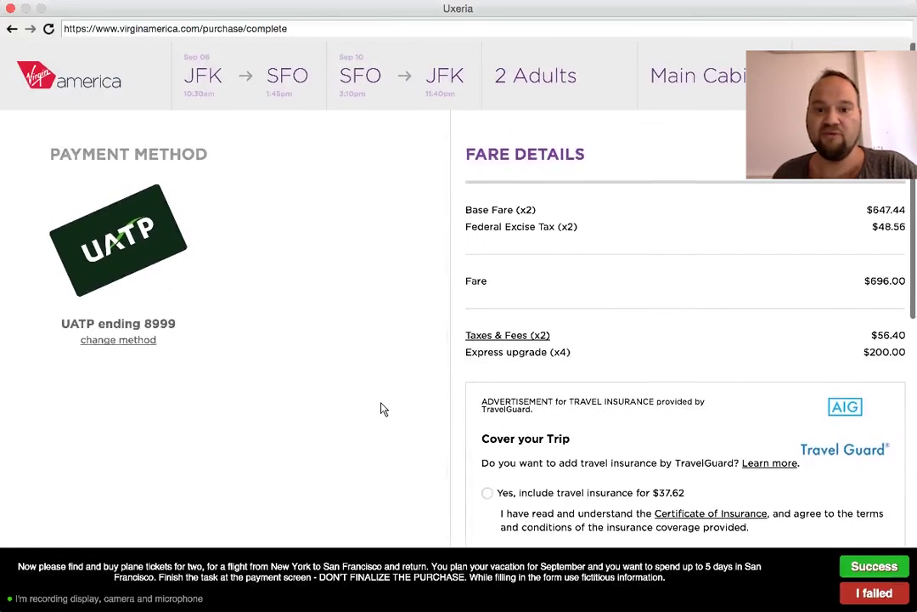
scroll(383, 408, "down", 4)
scroll(382, 409, "down", 1)
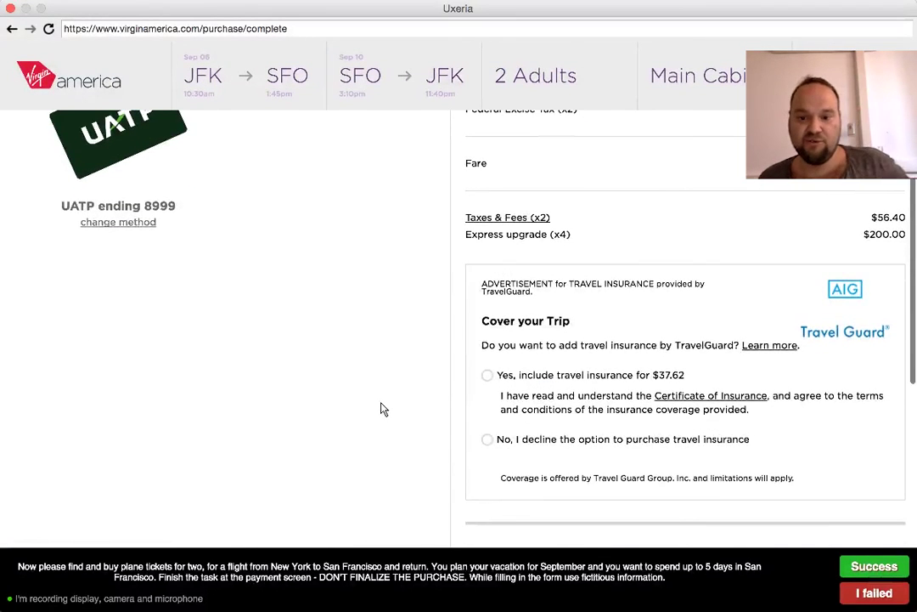
scroll(382, 409, "down", 3)
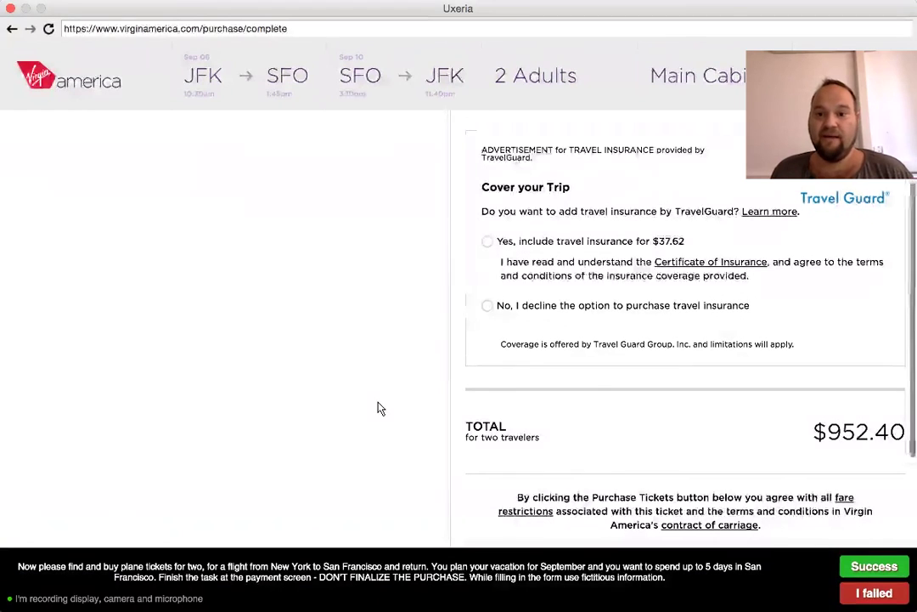
left_click(488, 242)
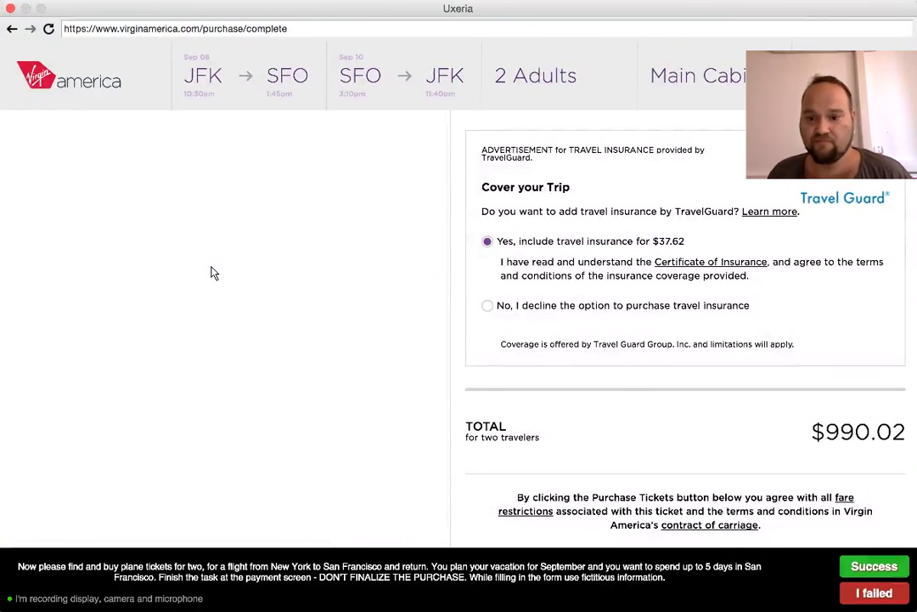
scroll(229, 278, "down", 4)
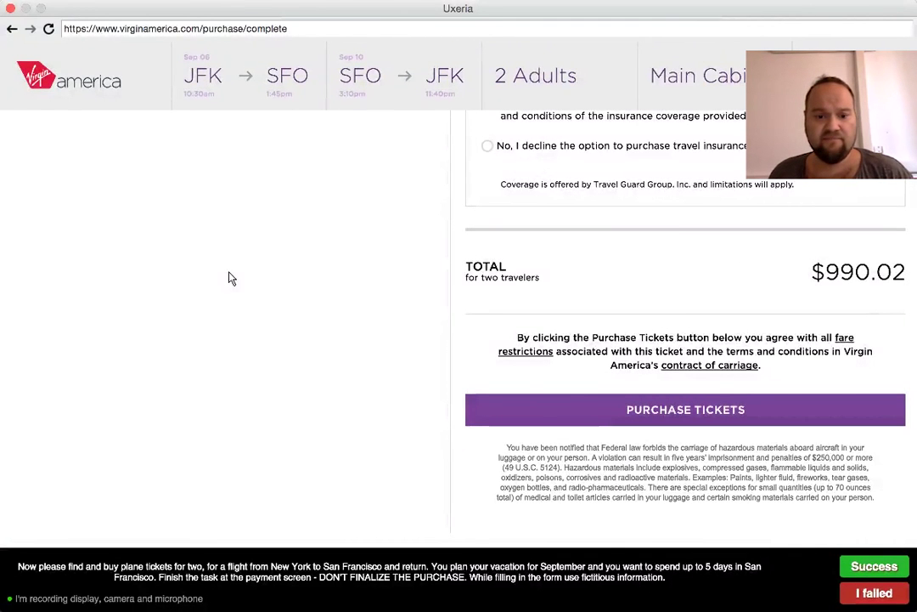